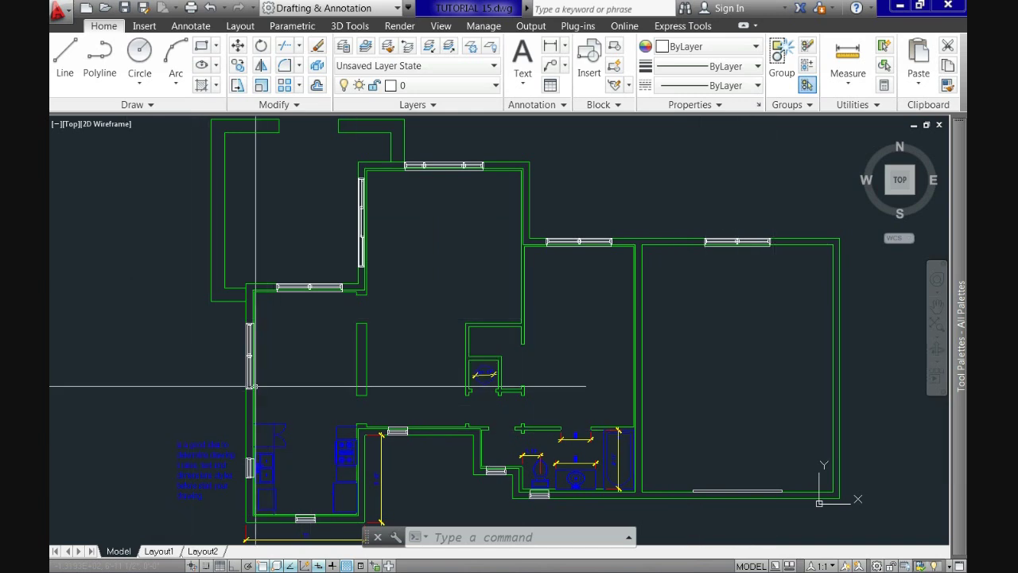
Step: Pan and zoom around the floor plan in model space
scroll(467, 474, up, 6)
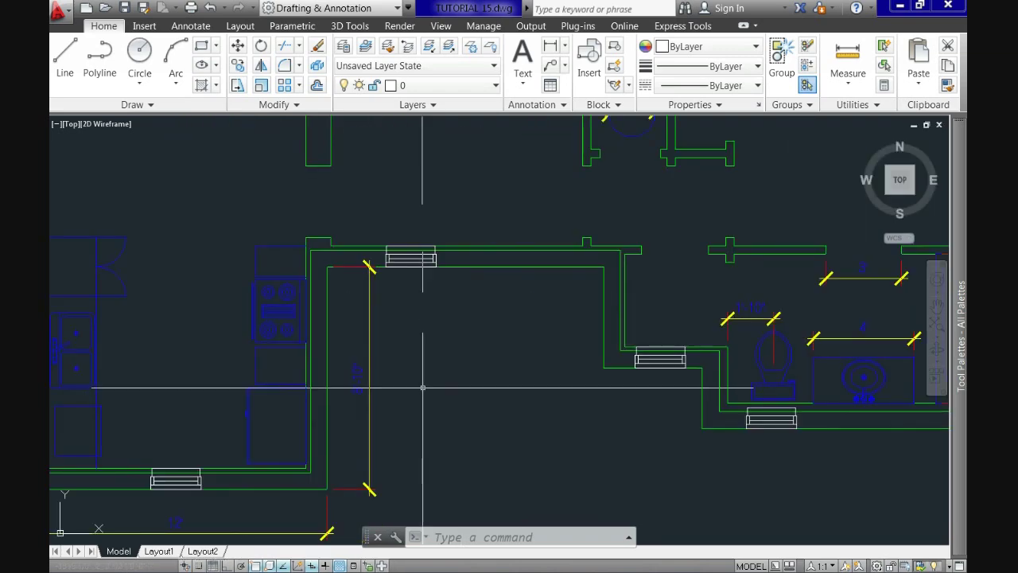
scroll(421, 338, down, 5)
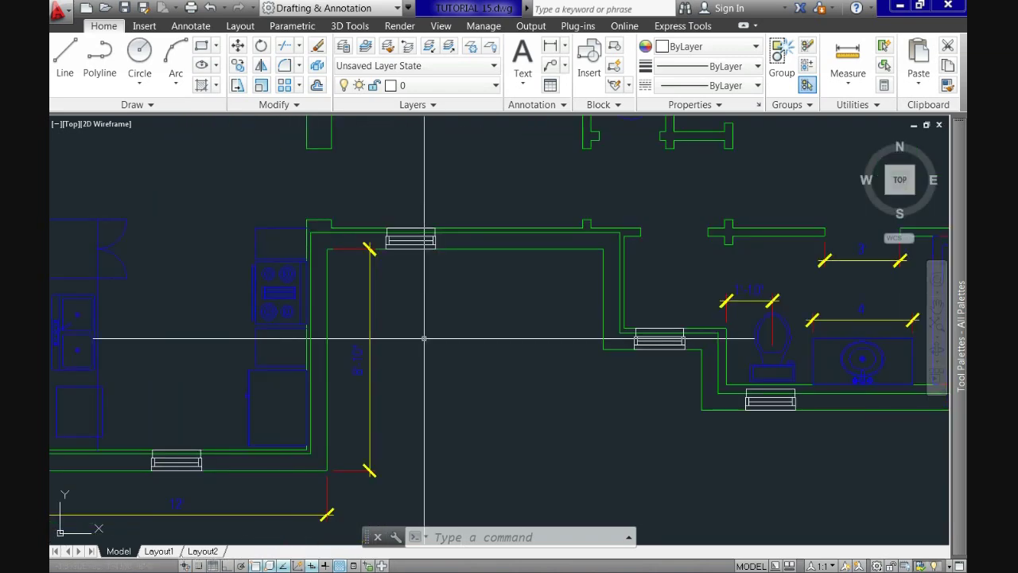
middle_drag(416, 339, 416, 411)
scroll(437, 411, down, 3)
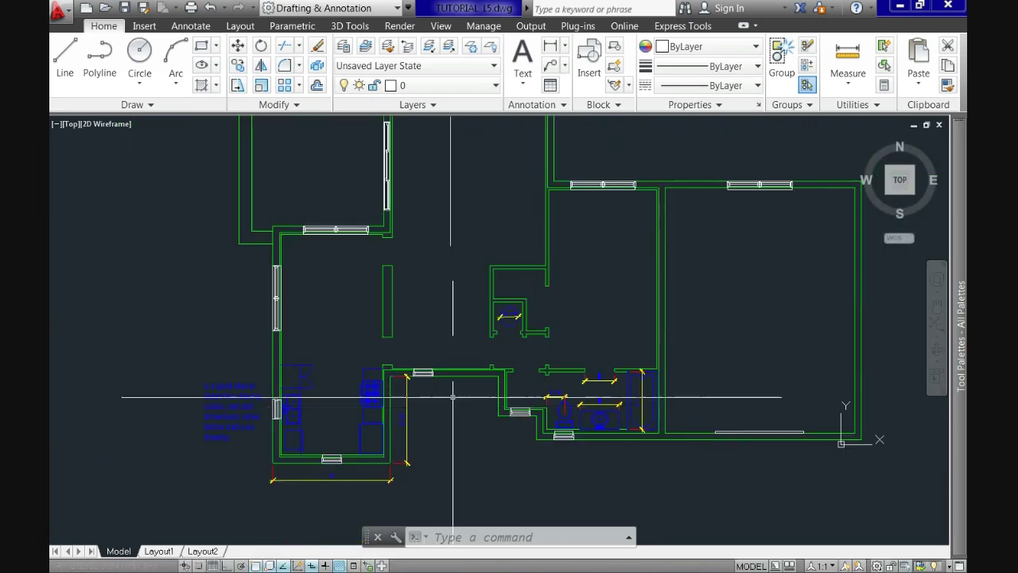
middle_drag(563, 328, 450, 379)
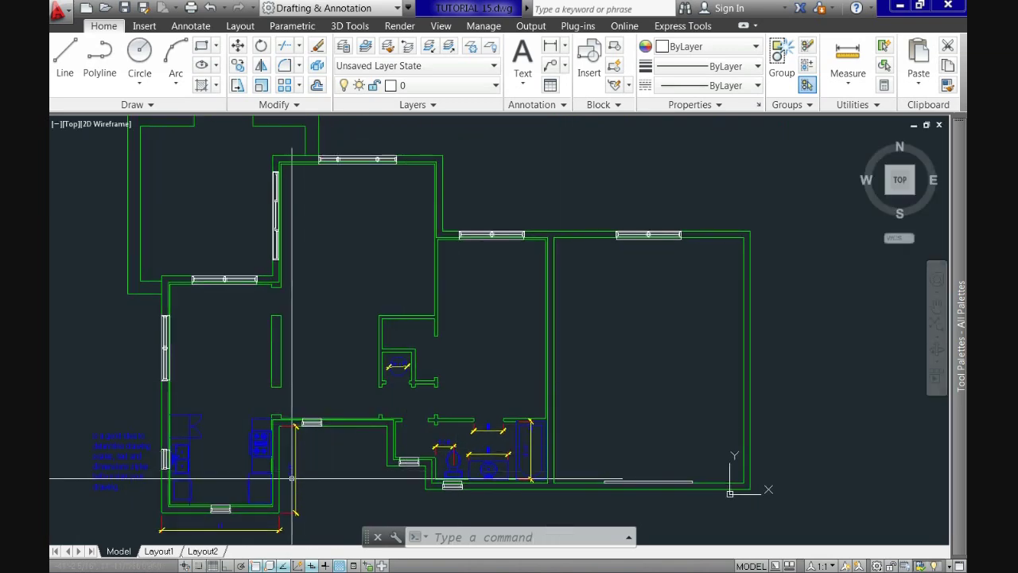
Step: View the whole Layout2 sheet, then return to model space and shift the plan right
click(202, 550)
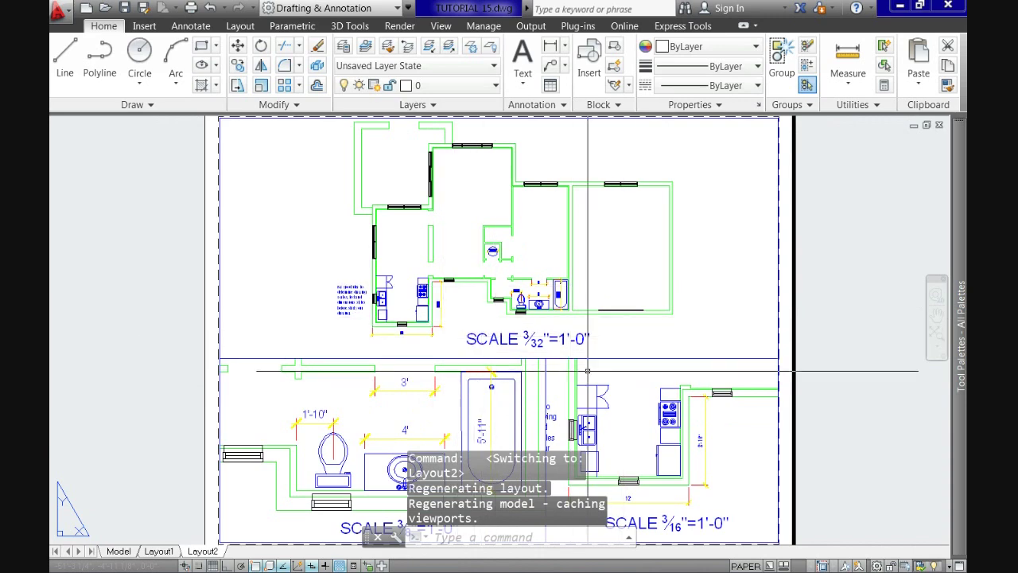
middle_drag(590, 372, 567, 369)
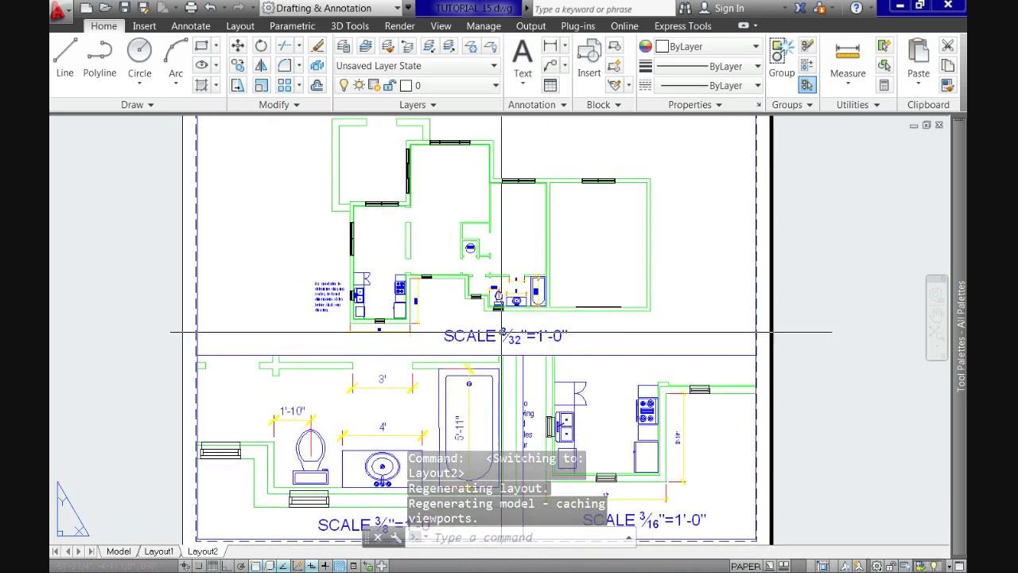
scroll(353, 259, up, 6)
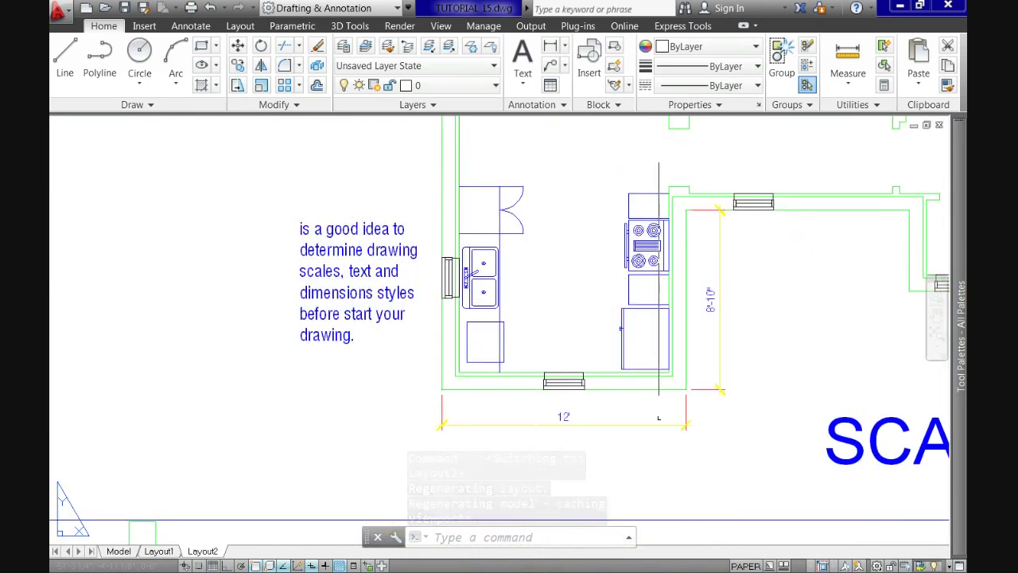
scroll(700, 402, down, 3)
scroll(700, 403, down, 1)
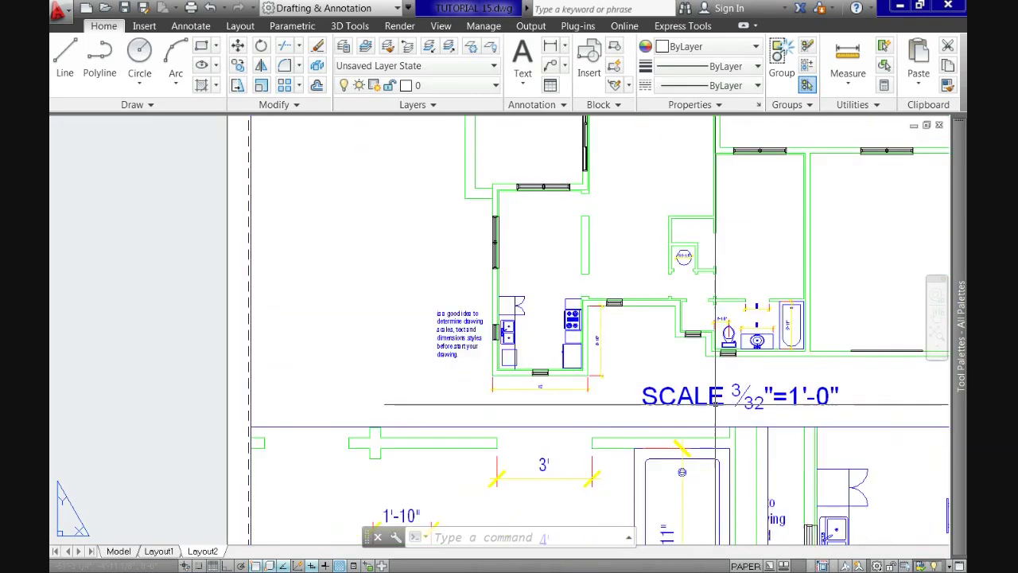
scroll(799, 460, down, 3)
scroll(604, 414, down, 1)
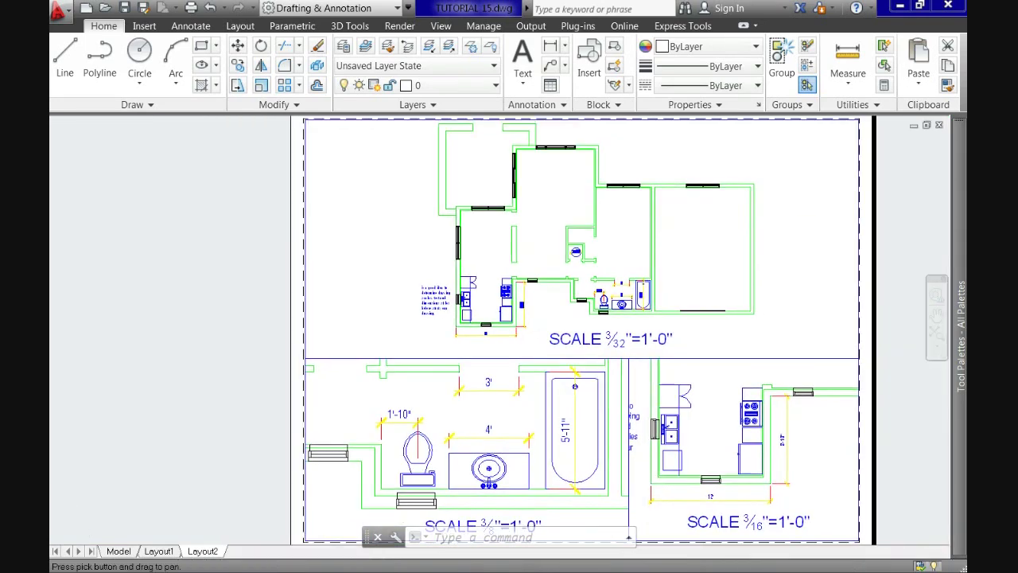
middle_click(362, 358)
middle_click(362, 358)
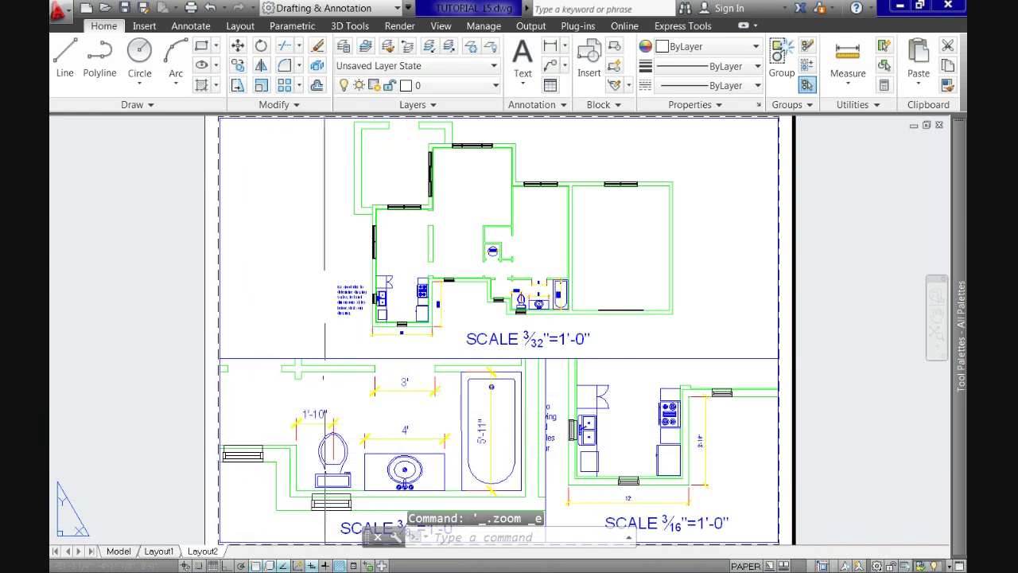
click(119, 551)
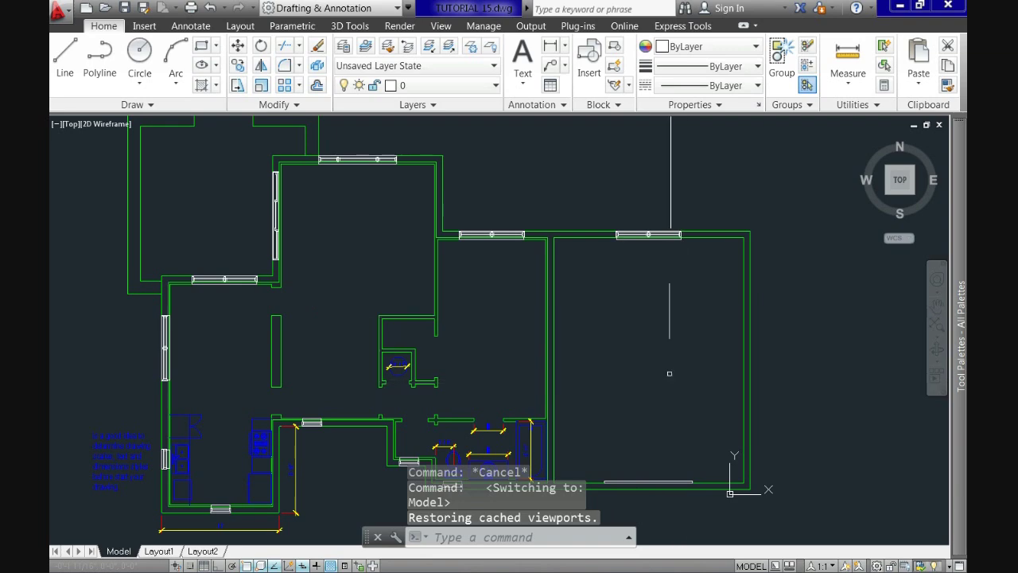
middle_drag(430, 280, 519, 285)
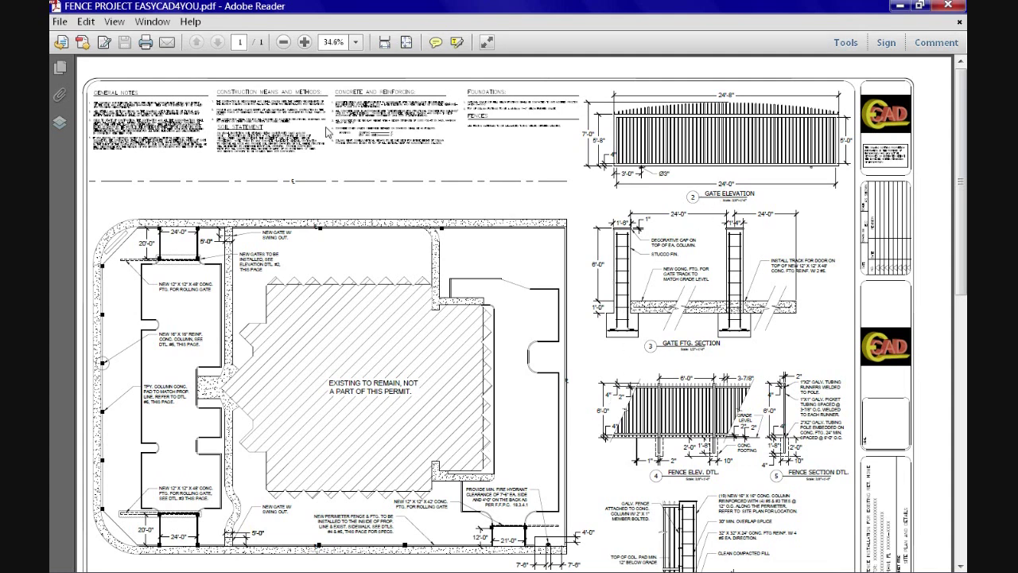
Step: Zoom the fence PDF to 75% and scroll through its gate and fence details
click(305, 42)
click(304, 42)
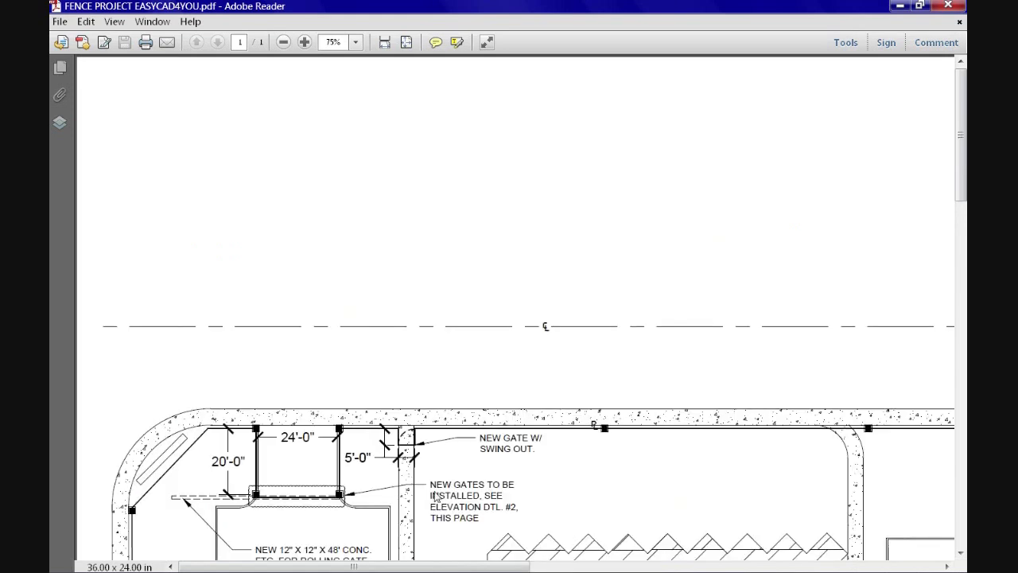
drag(467, 570, 838, 568)
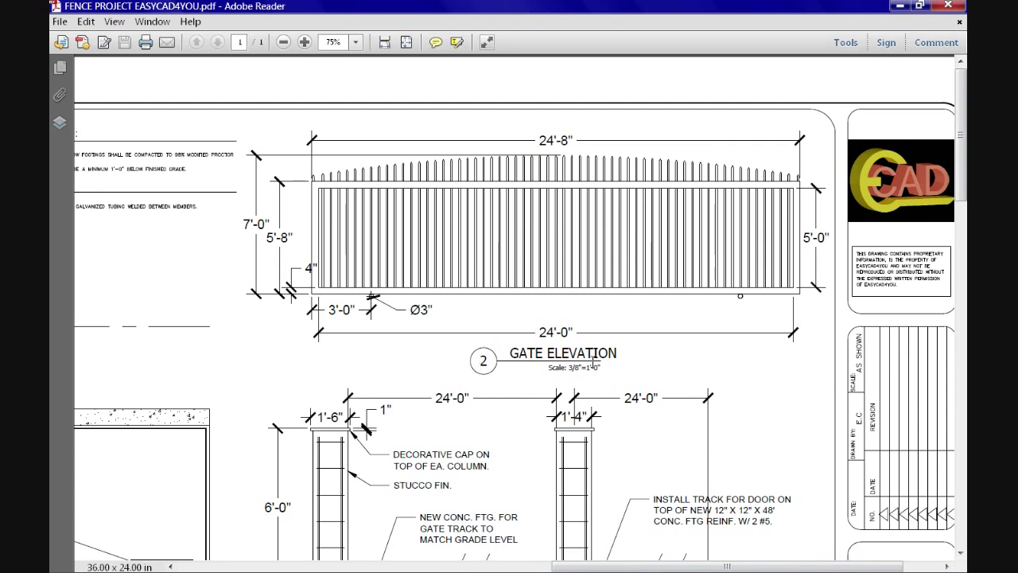
scroll(593, 362, down, 5)
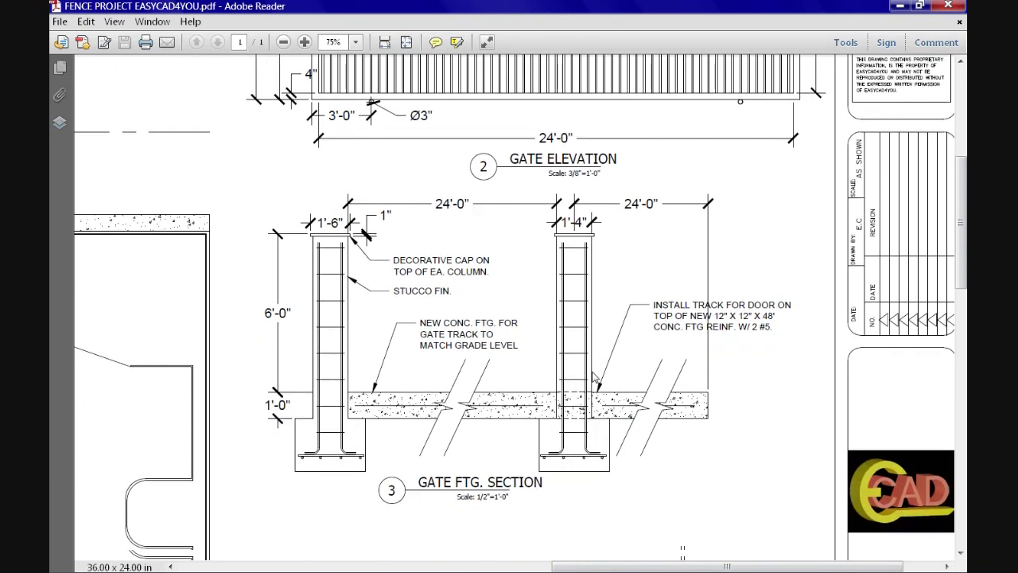
scroll(593, 378, down, 1)
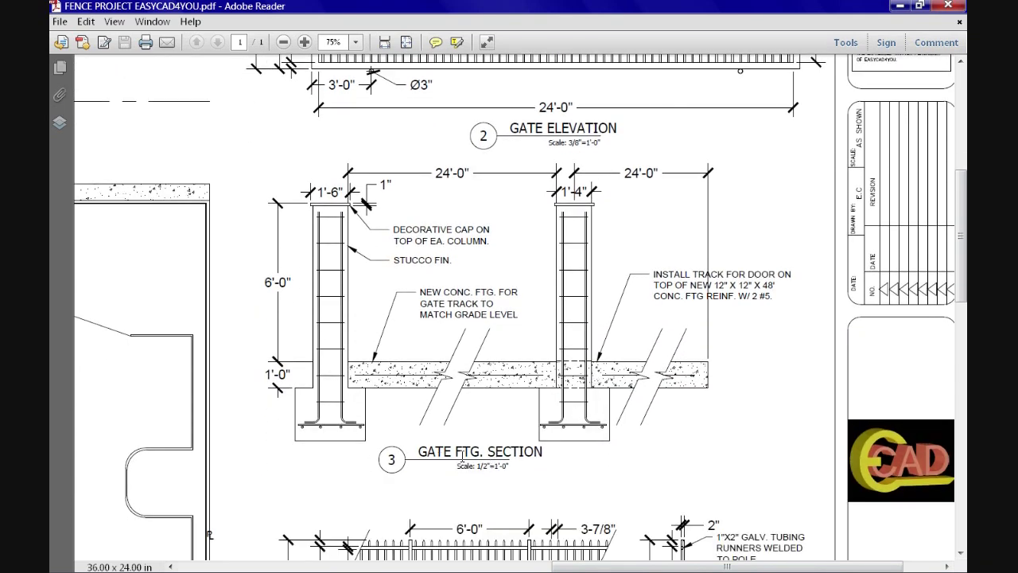
scroll(488, 446, down, 6)
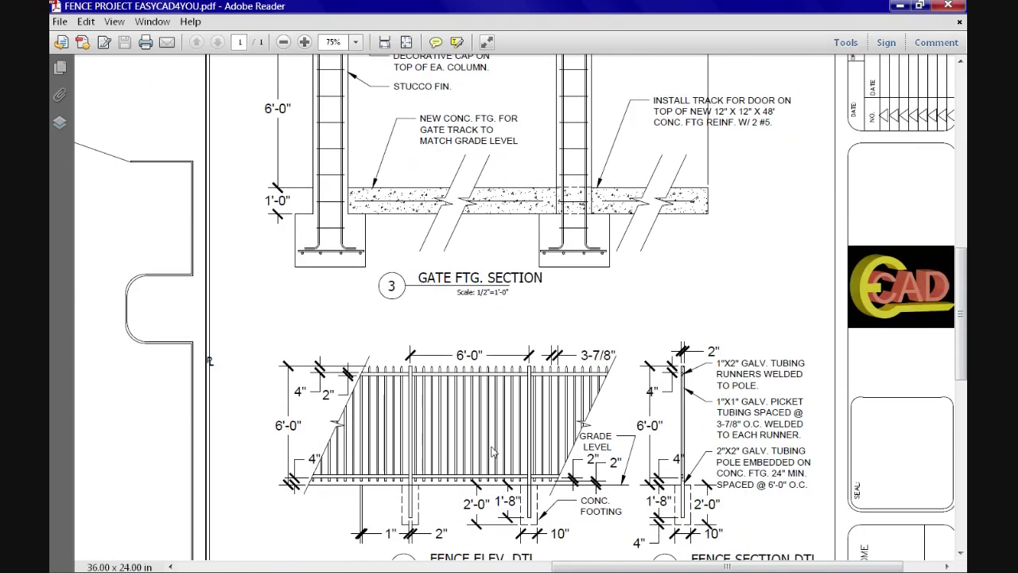
scroll(491, 445, down, 2)
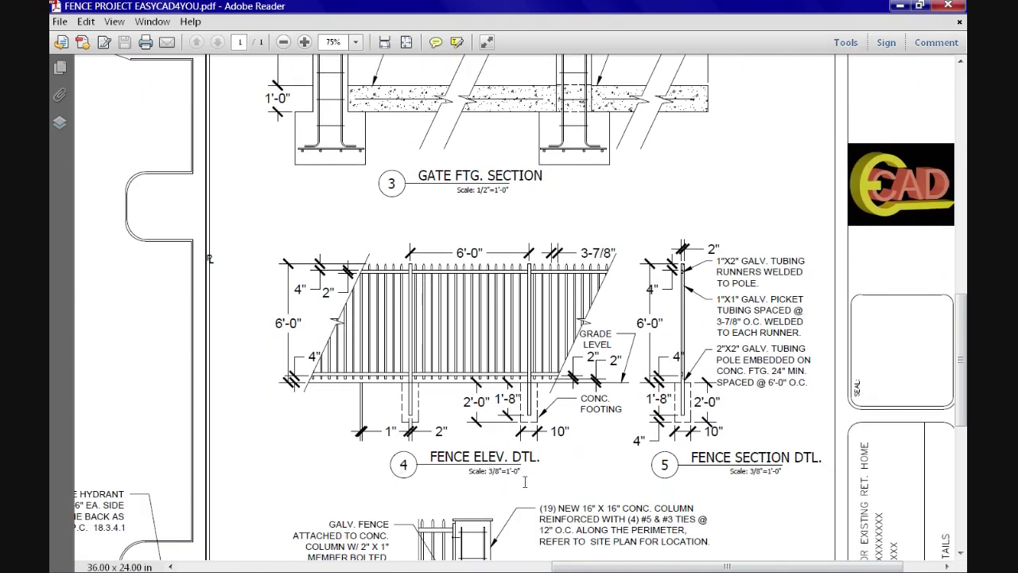
scroll(575, 413, down, 7)
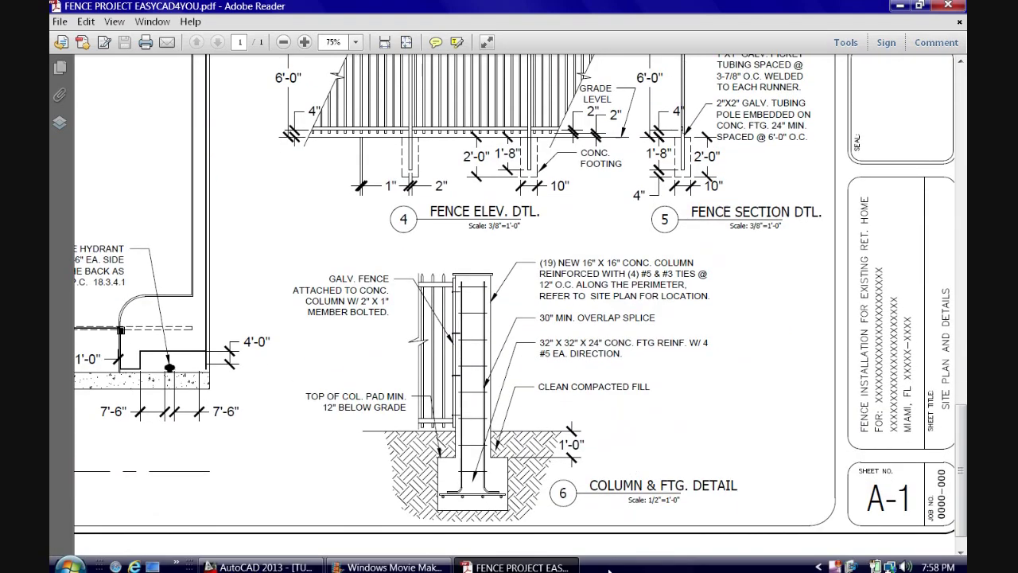
drag(643, 568, 403, 568)
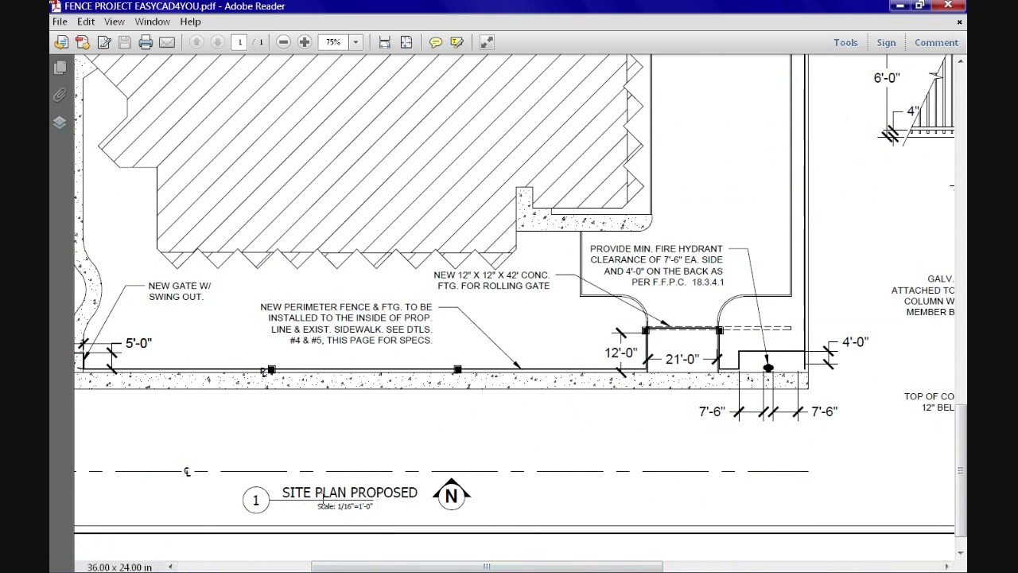
Step: Zoom the fence sheet out to 30.5% to show it entirely
click(282, 43)
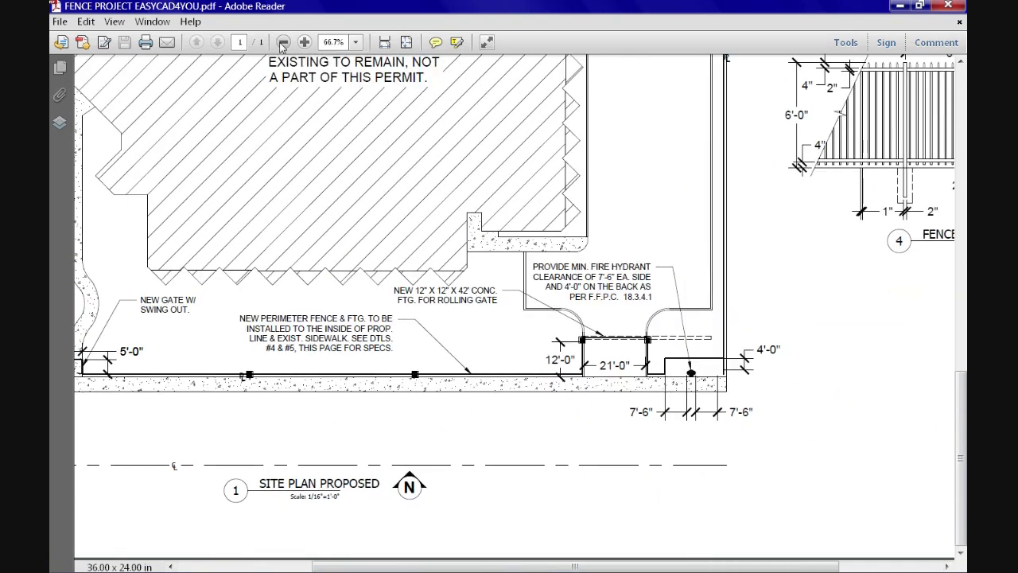
click(282, 43)
click(283, 43)
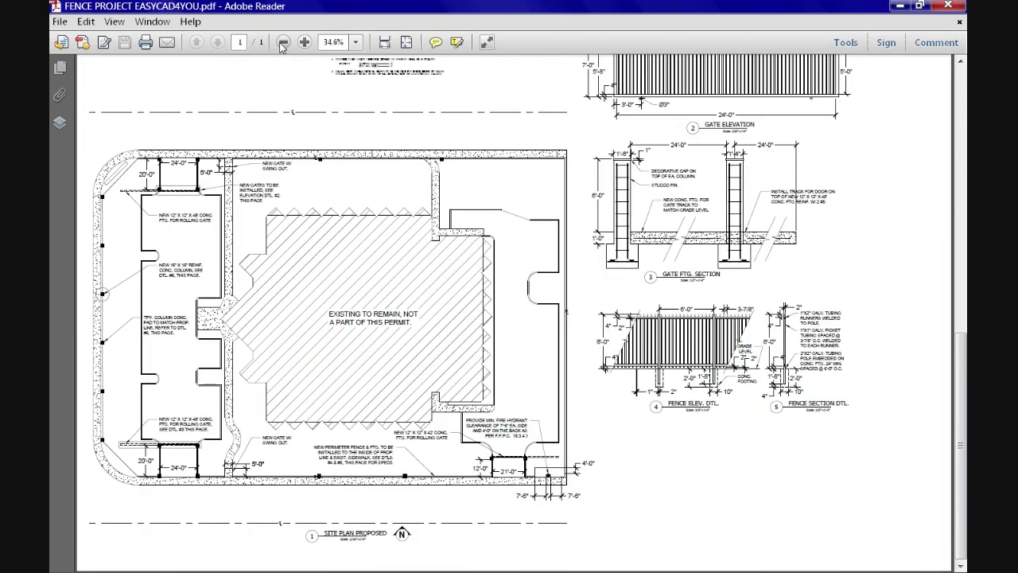
click(283, 43)
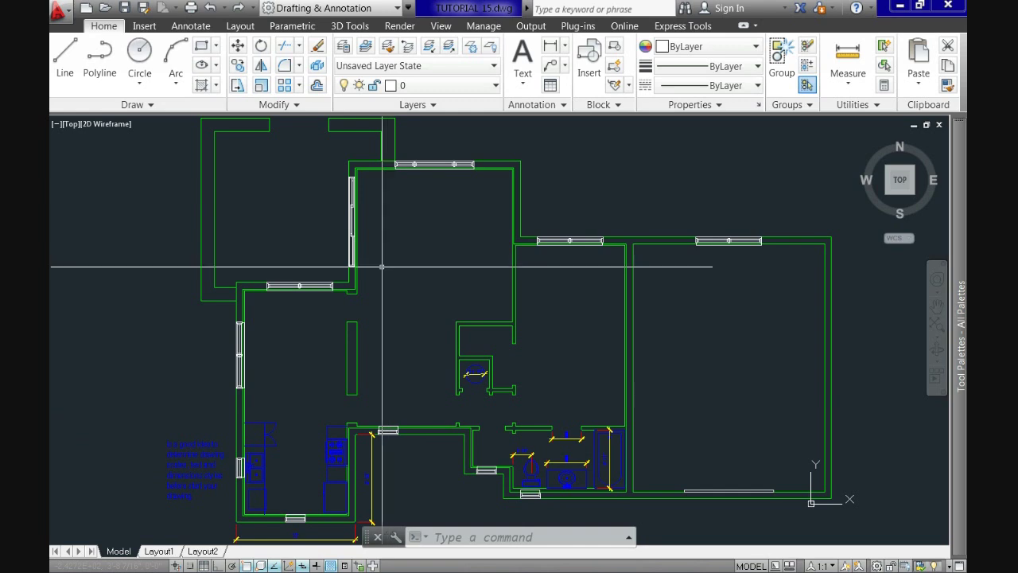
Step: Select the bathroom's 3' dimension and show its Quick Properties
scroll(558, 477, up, 8)
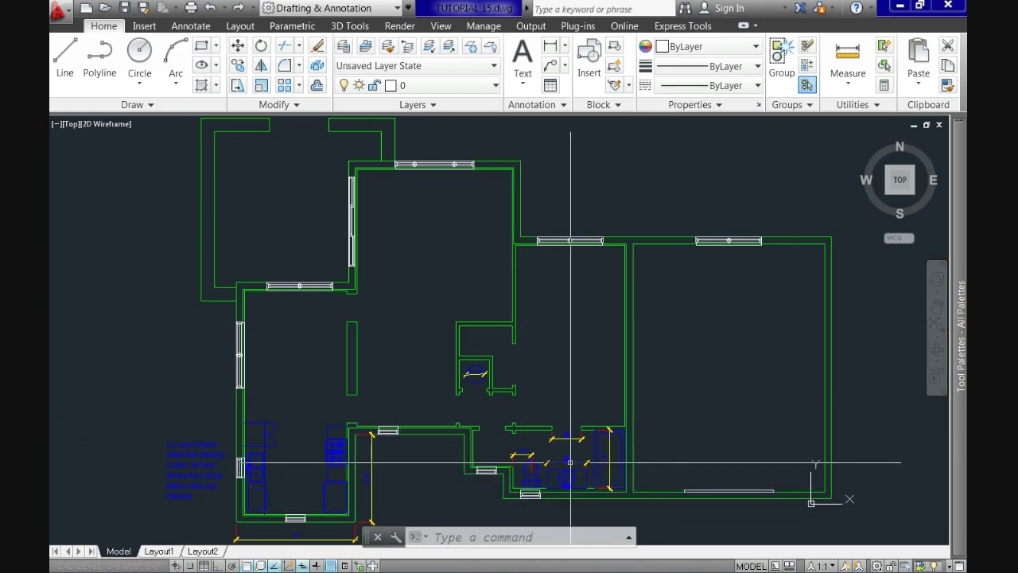
middle_drag(557, 386, 496, 404)
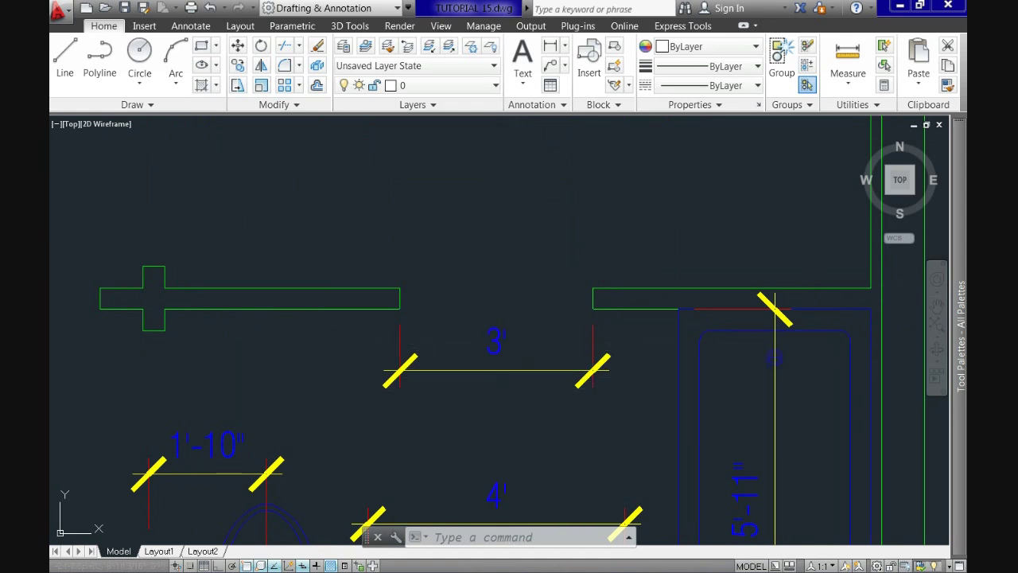
click(497, 345)
right_click(496, 346)
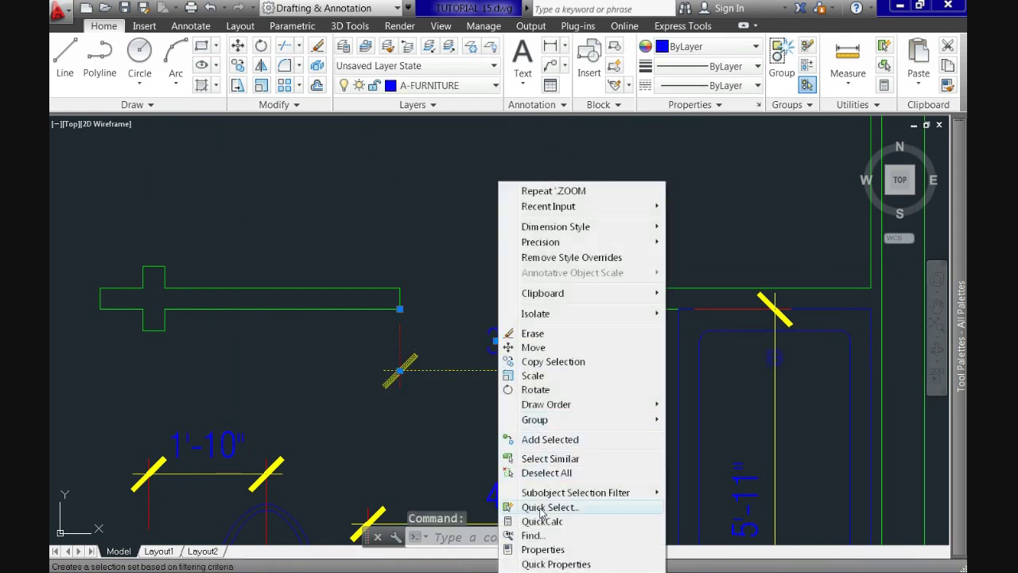
click(556, 562)
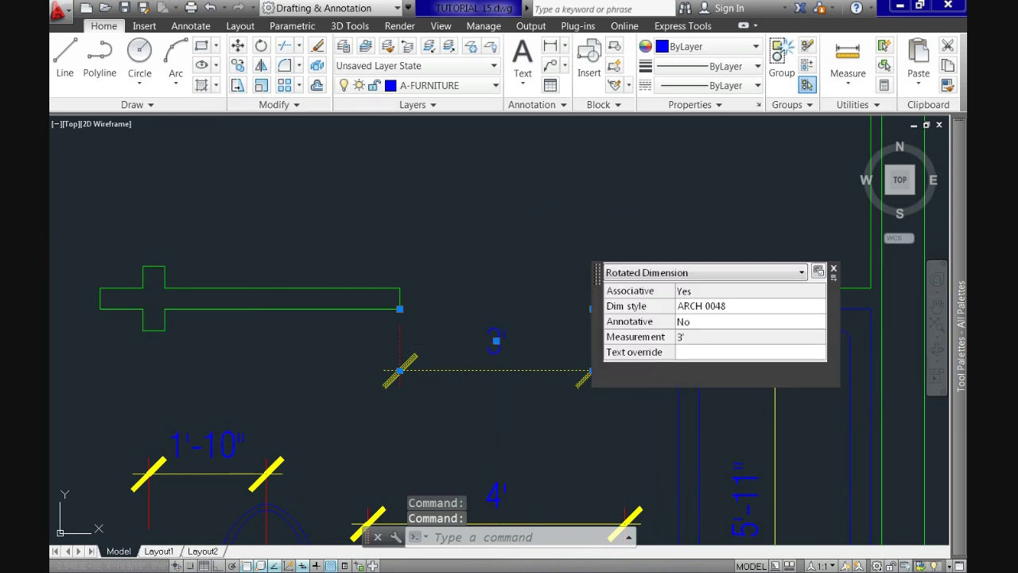
Step: Check its Measurement, apply a 3'-0" text override, and clear the selection with Esc
click(690, 341)
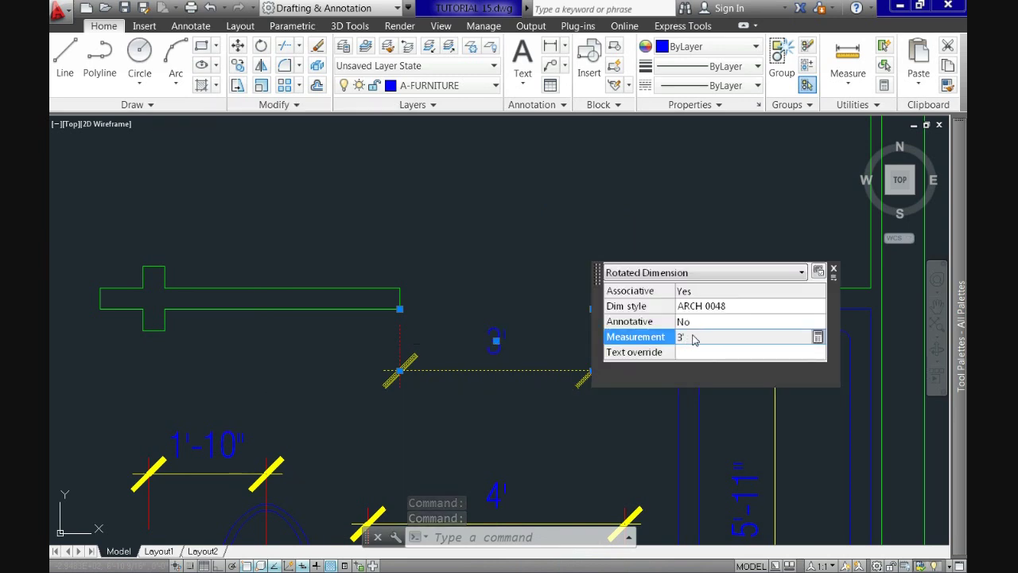
click(687, 352)
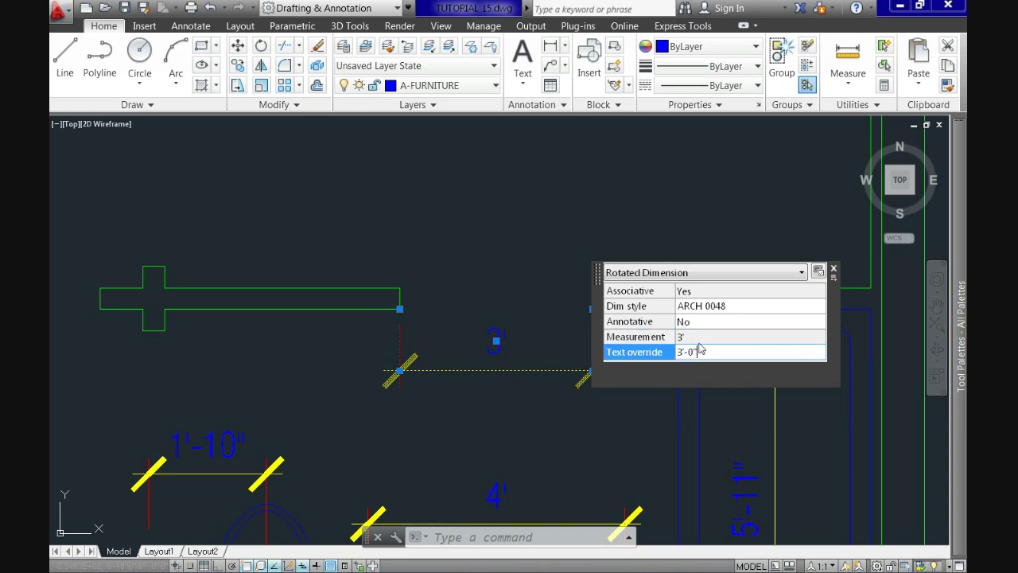
click(711, 338)
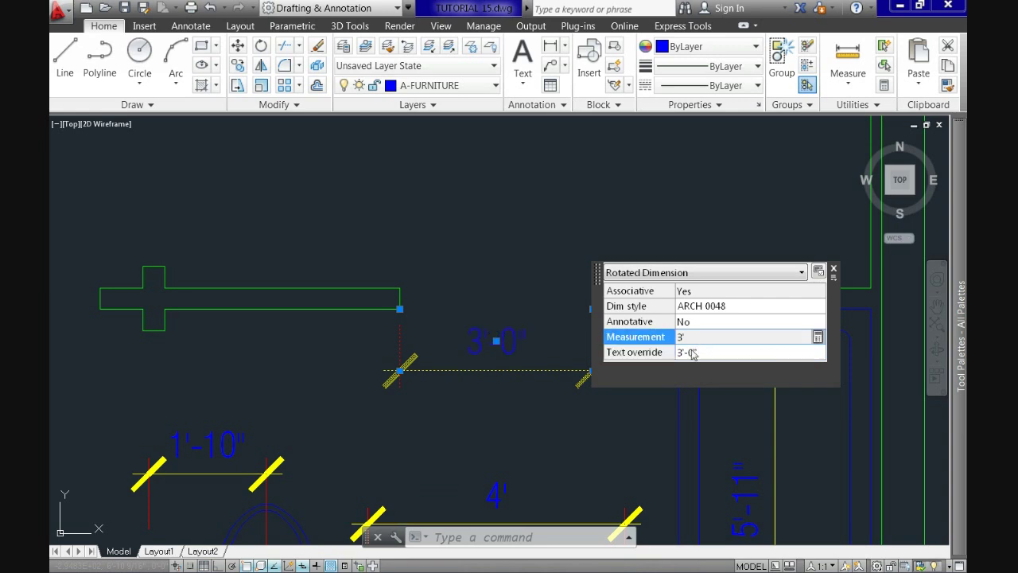
click(582, 410)
click(584, 412)
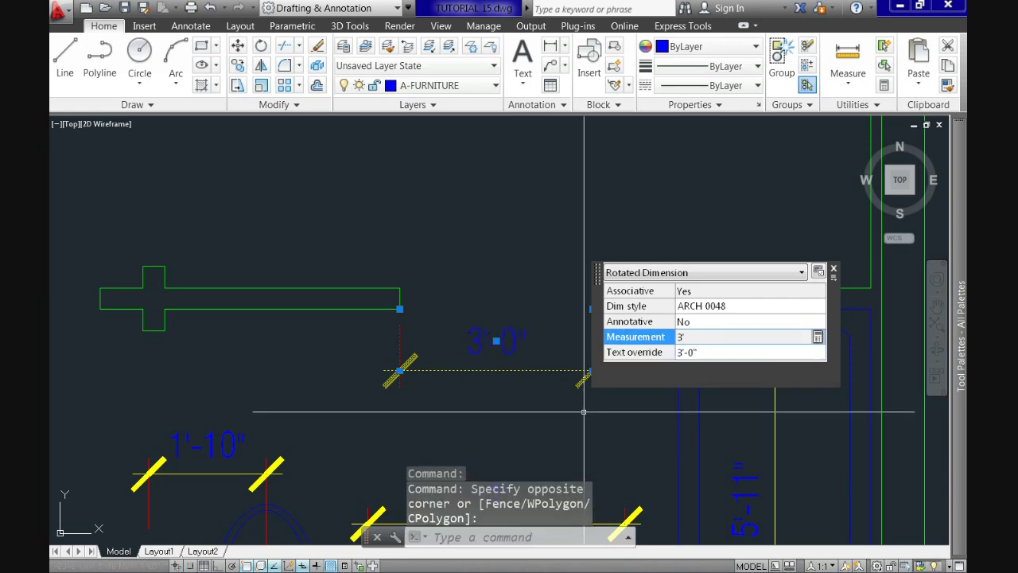
key(Escape)
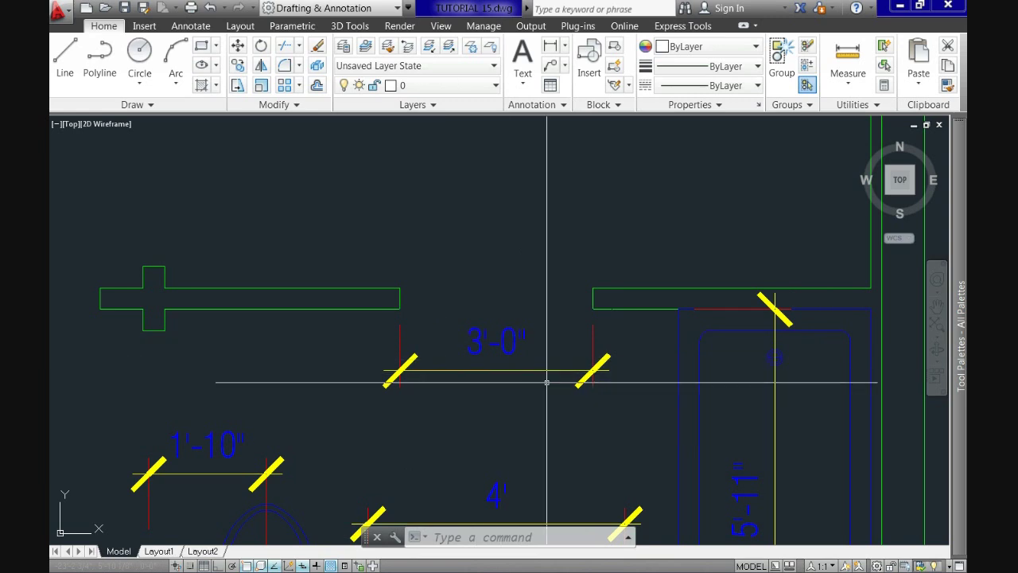
scroll(546, 383, down, 5)
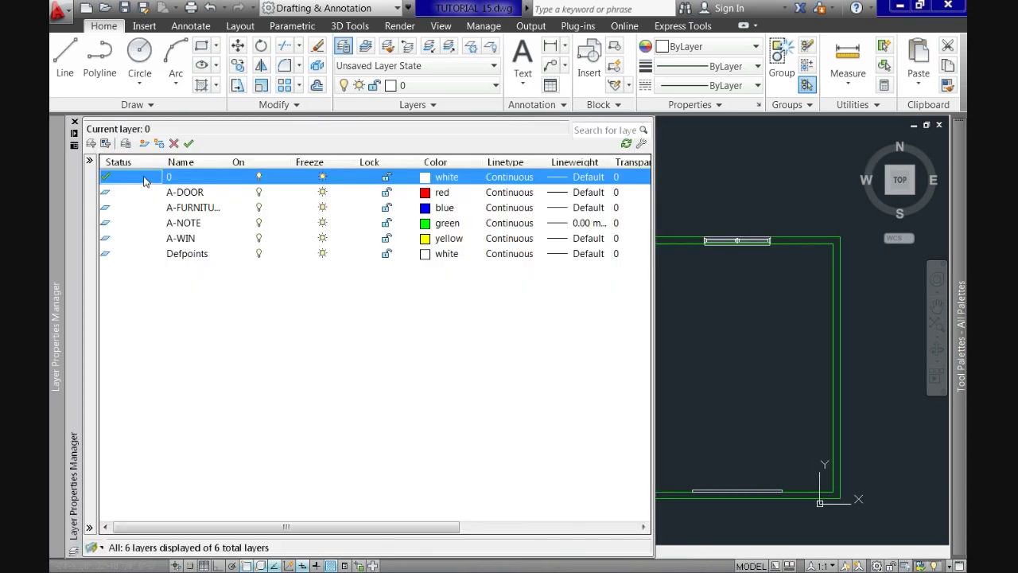
Step: Create a new layer named ANNOTATIONS and make it current
right_click(144, 181)
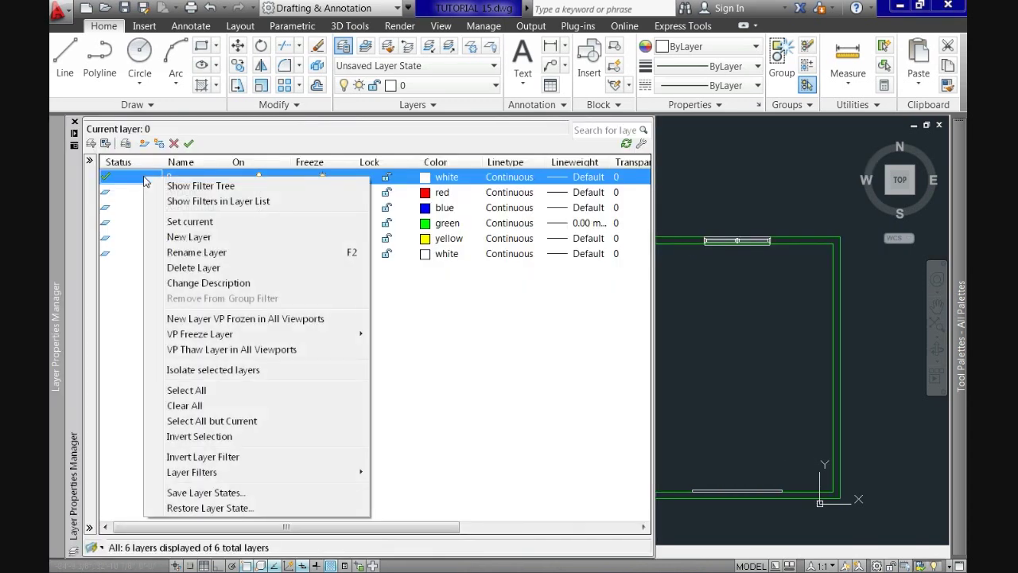
click(191, 237)
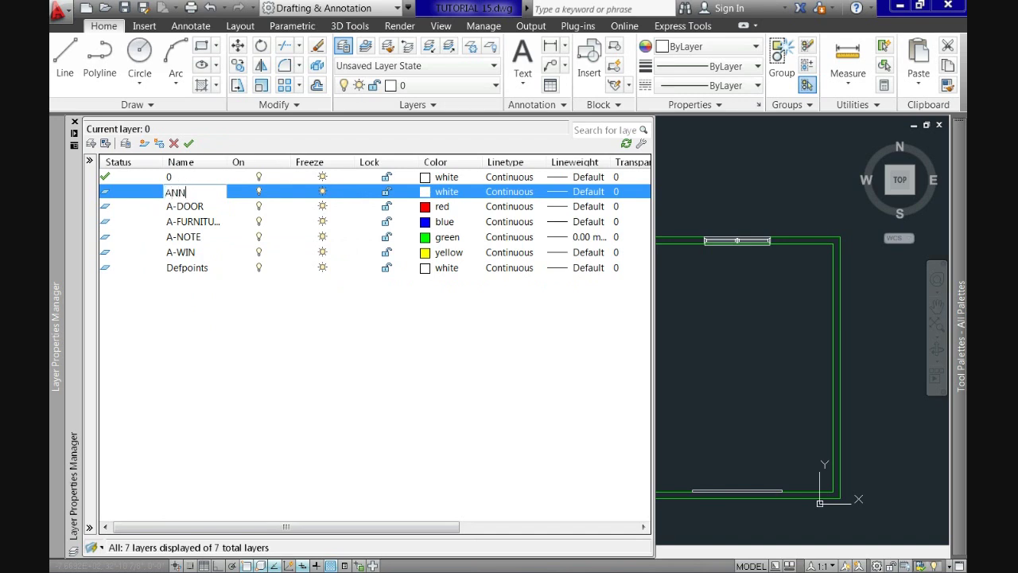
text(ANNOTATIONS)
key(Return)
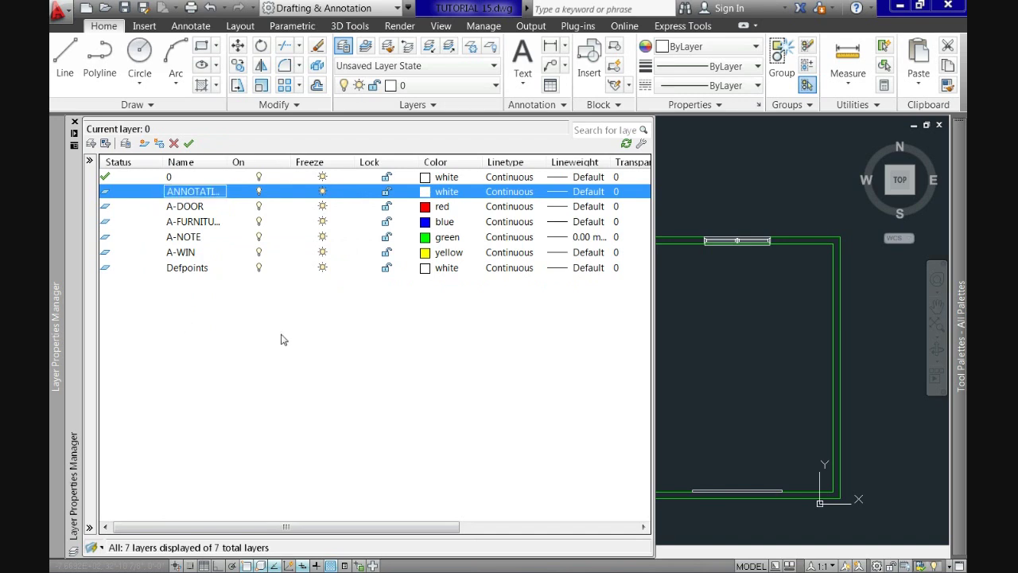
double_click(140, 194)
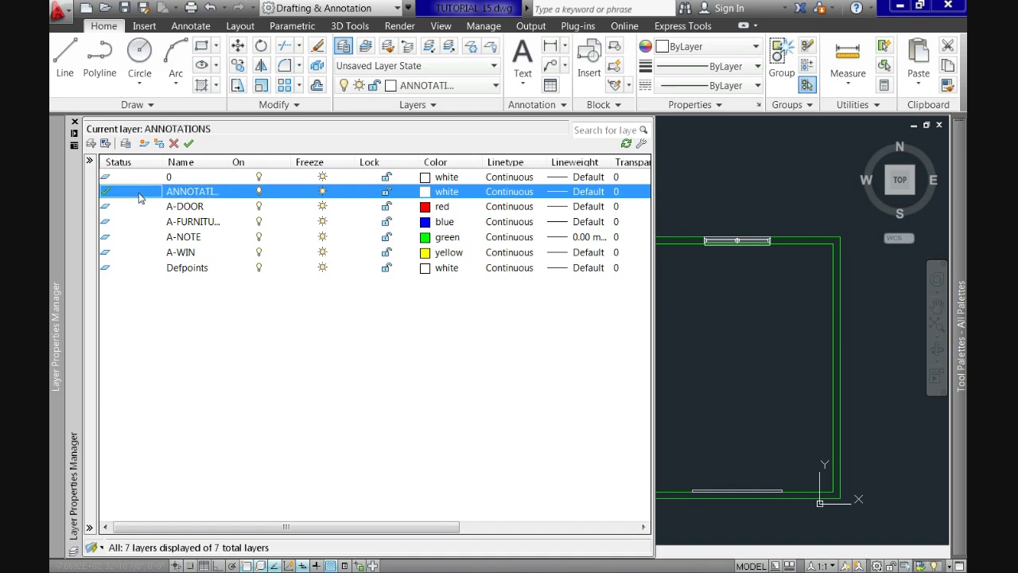
Step: Close the Layer Properties Manager and open the Dimension Style Manager from Annotate
click(75, 122)
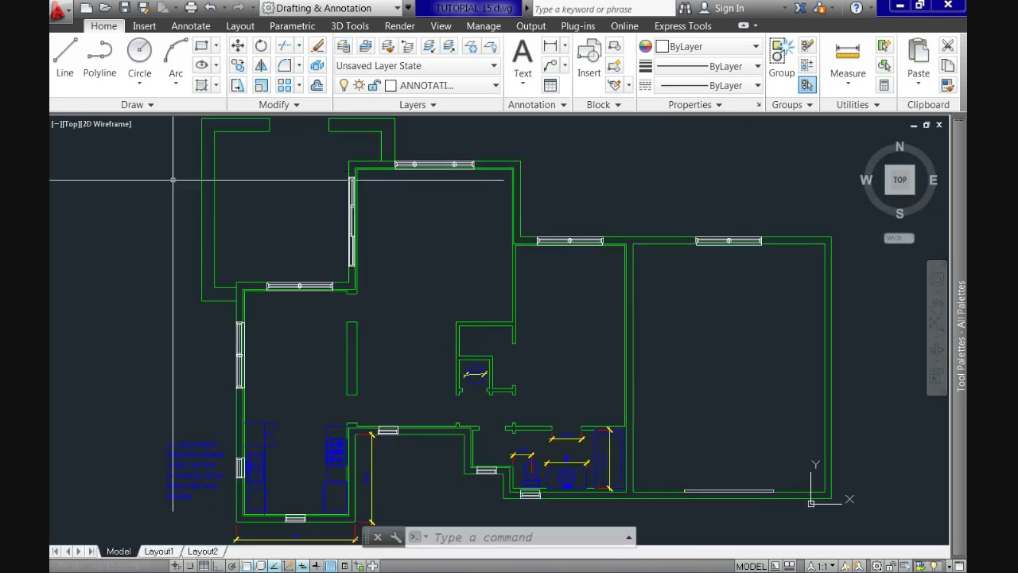
click(189, 26)
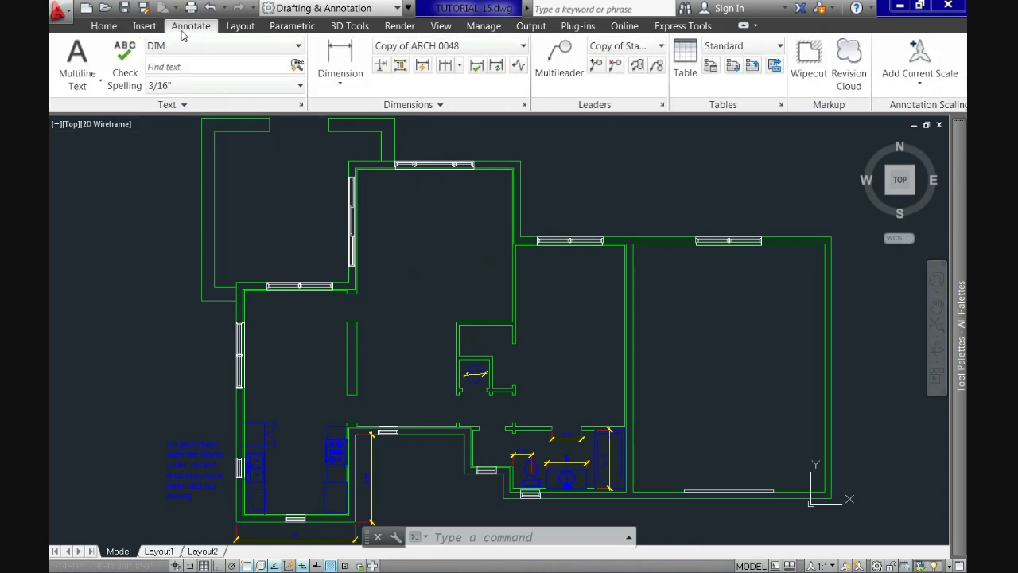
click(524, 106)
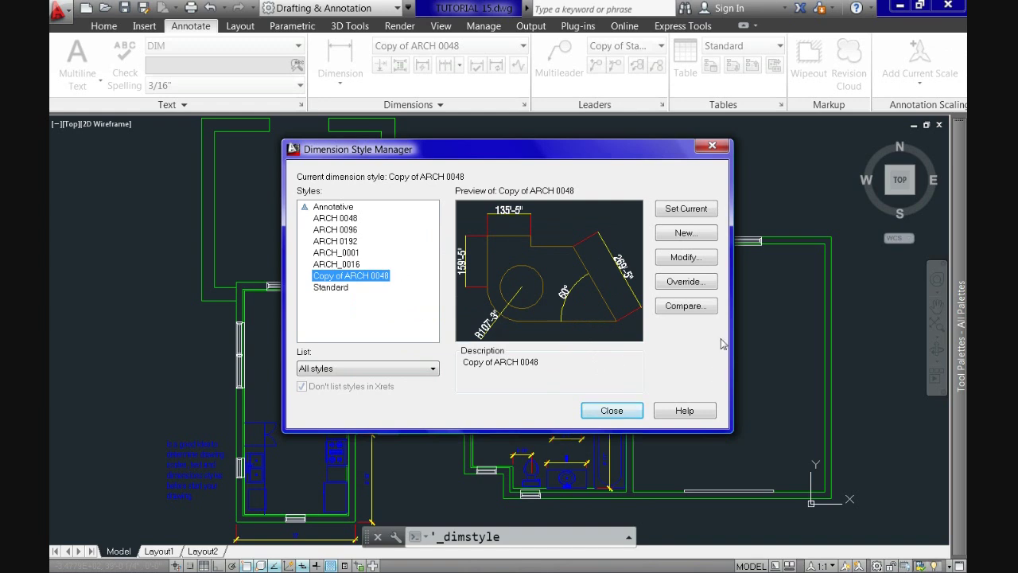
Step: Create annotative Copy(2) of ARCH 0048 from Copy of ARCH 0048, reviewing its tabs, then select ARCH_0016
click(683, 233)
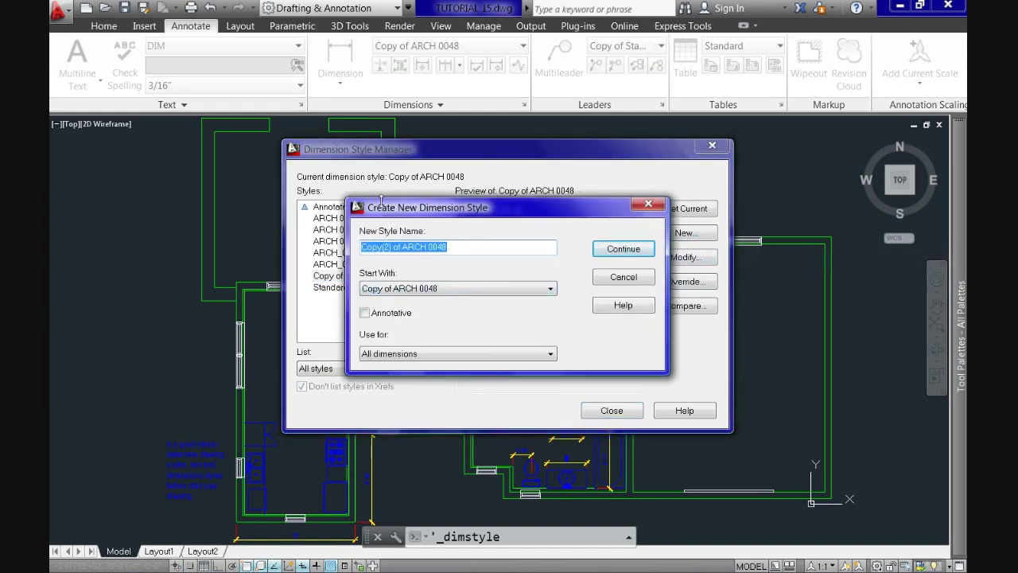
click(364, 313)
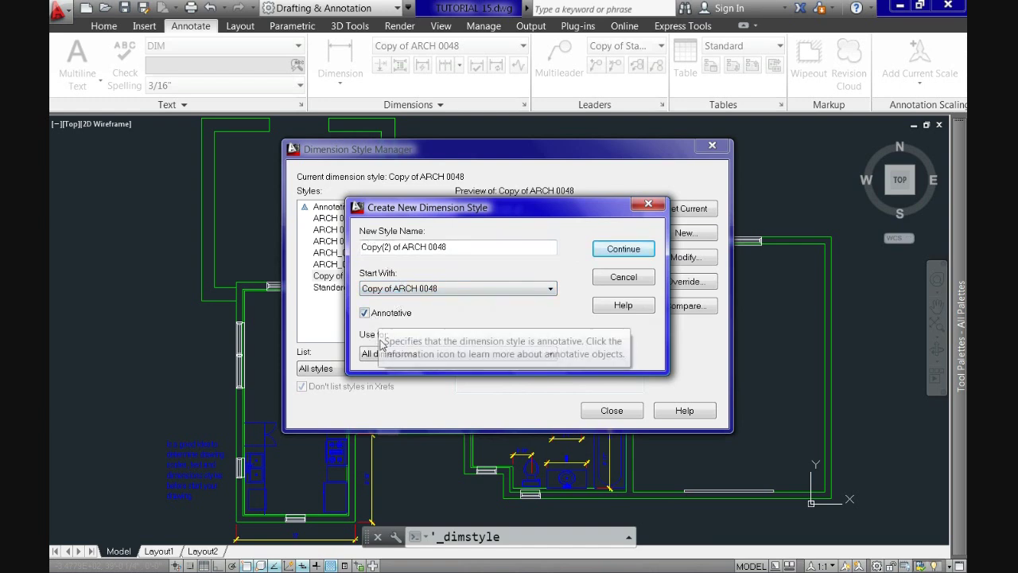
click(625, 248)
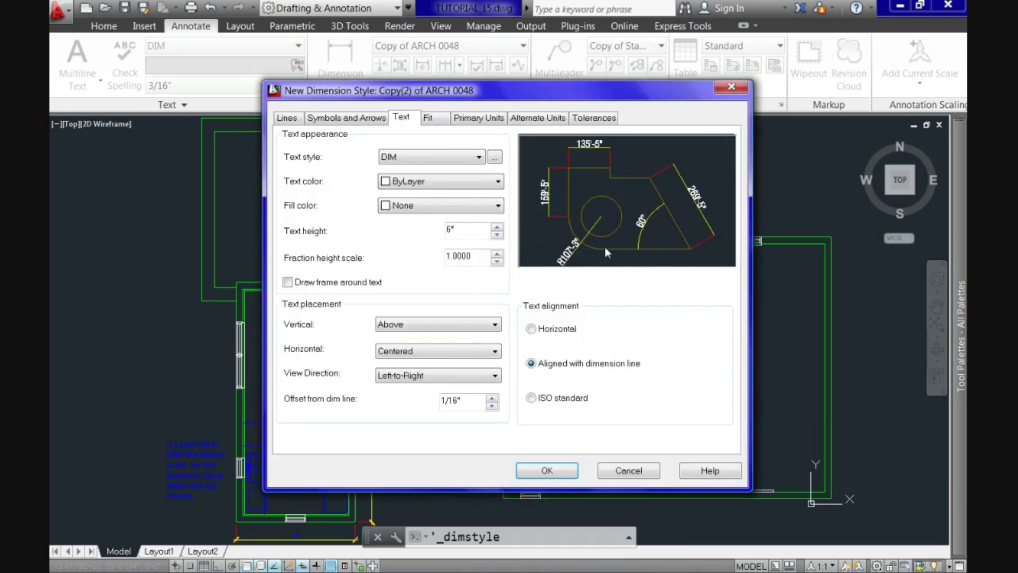
click(433, 119)
click(478, 118)
click(538, 118)
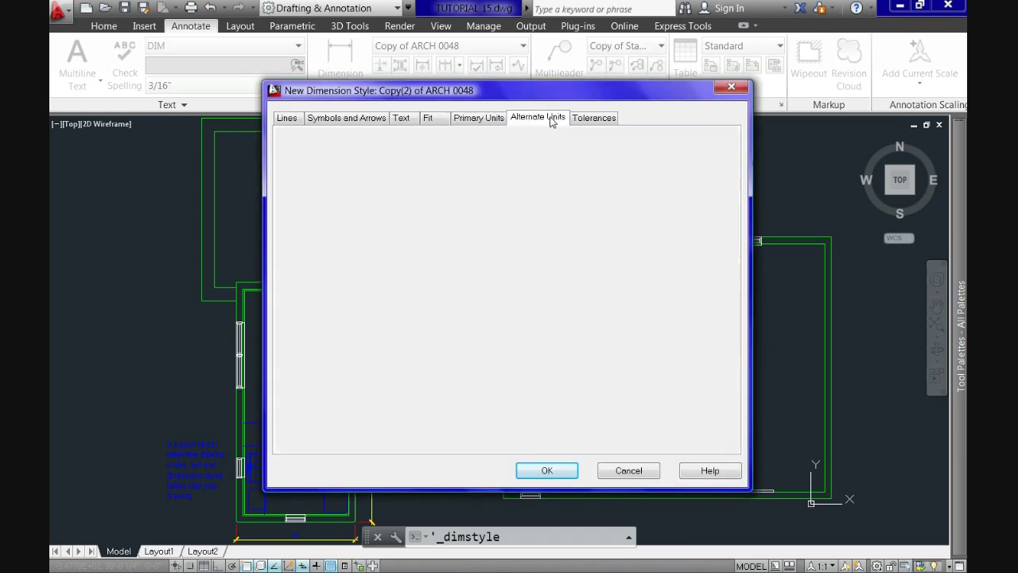
click(592, 118)
click(288, 119)
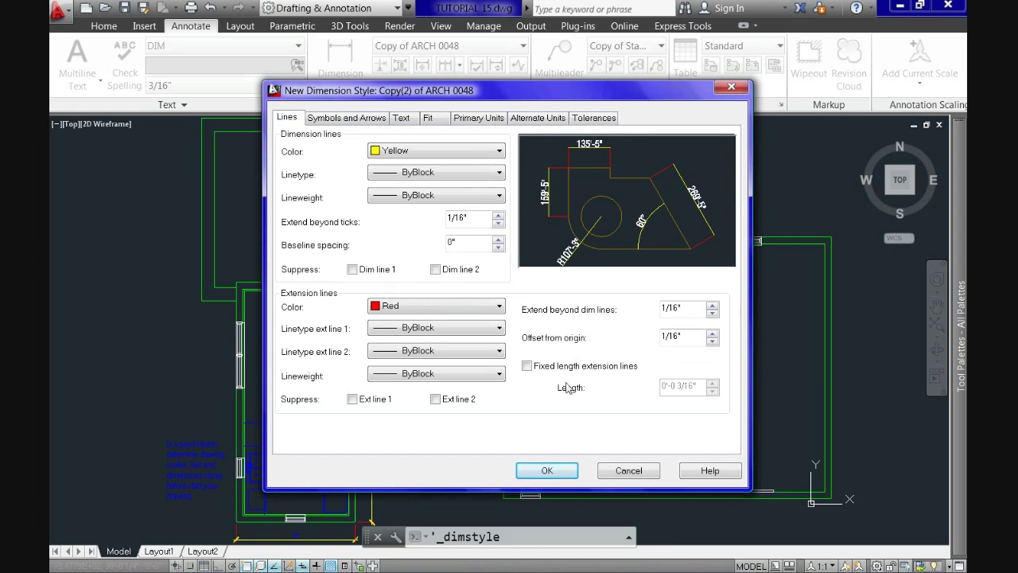
click(557, 477)
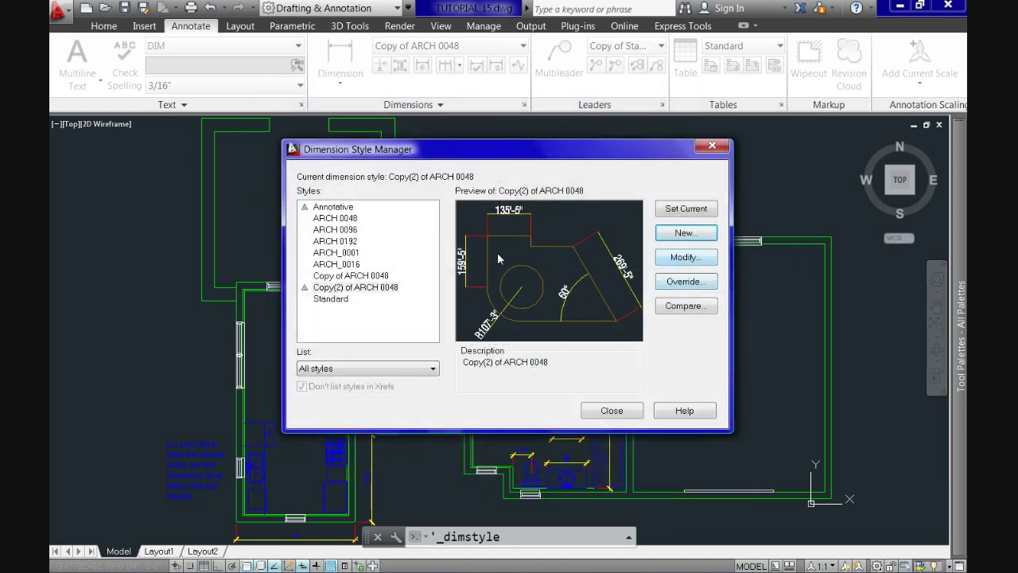
click(347, 265)
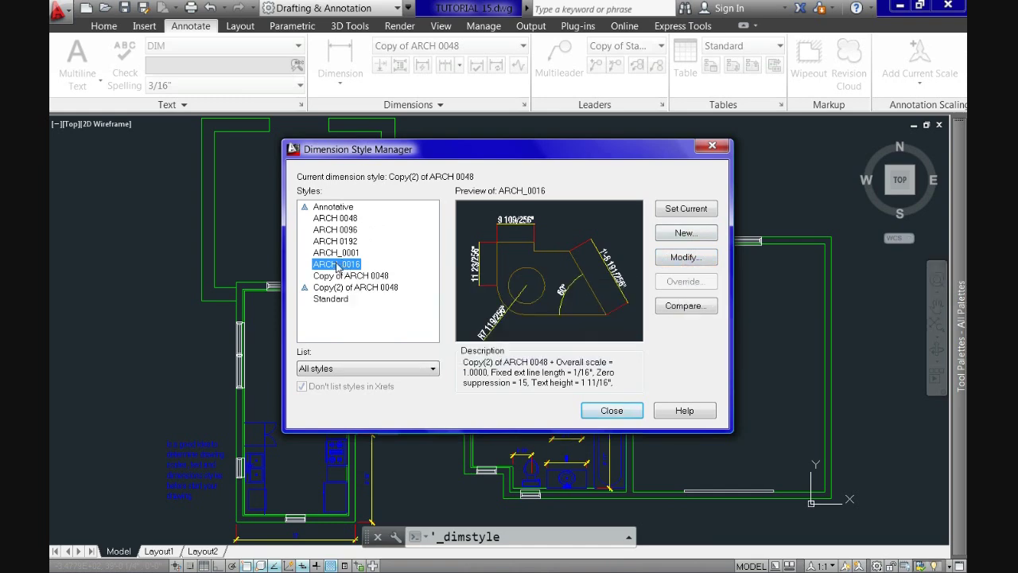
Step: Modify ARCH_0016 by ticking Annotative on its Fit tab and save the change
click(686, 257)
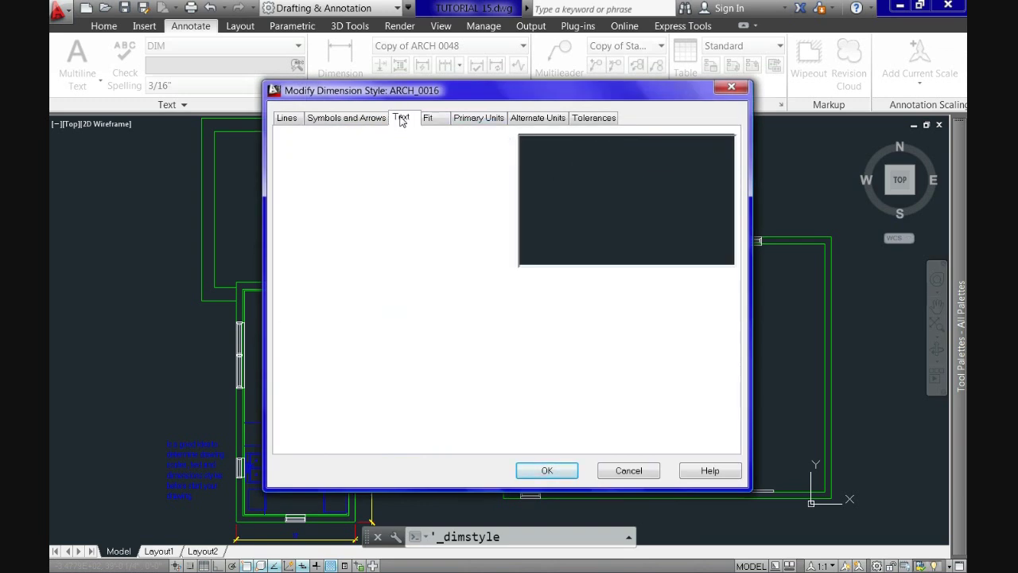
click(428, 117)
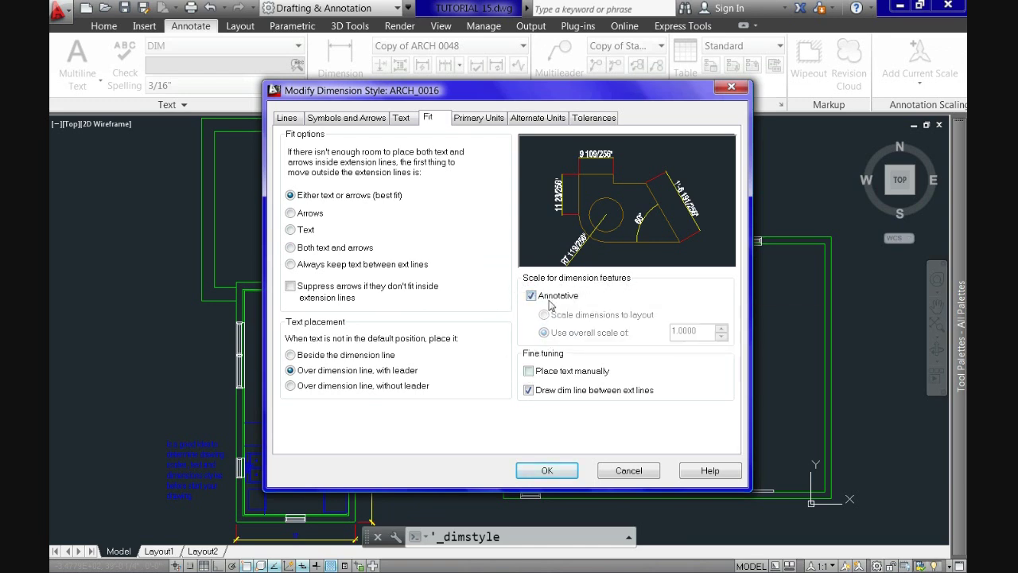
click(548, 471)
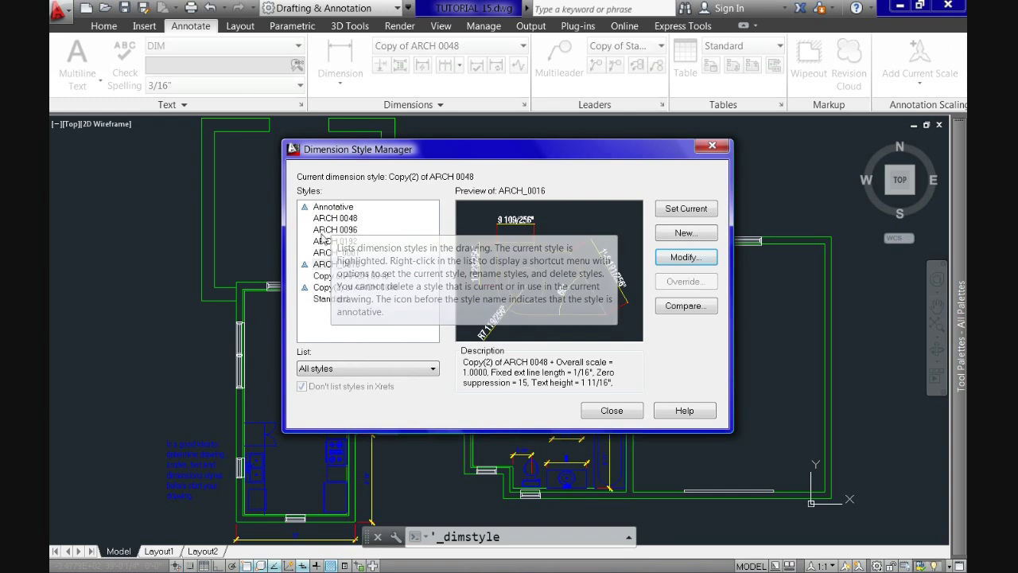
Step: Make Annotative the current dimension style and close the manager
click(327, 208)
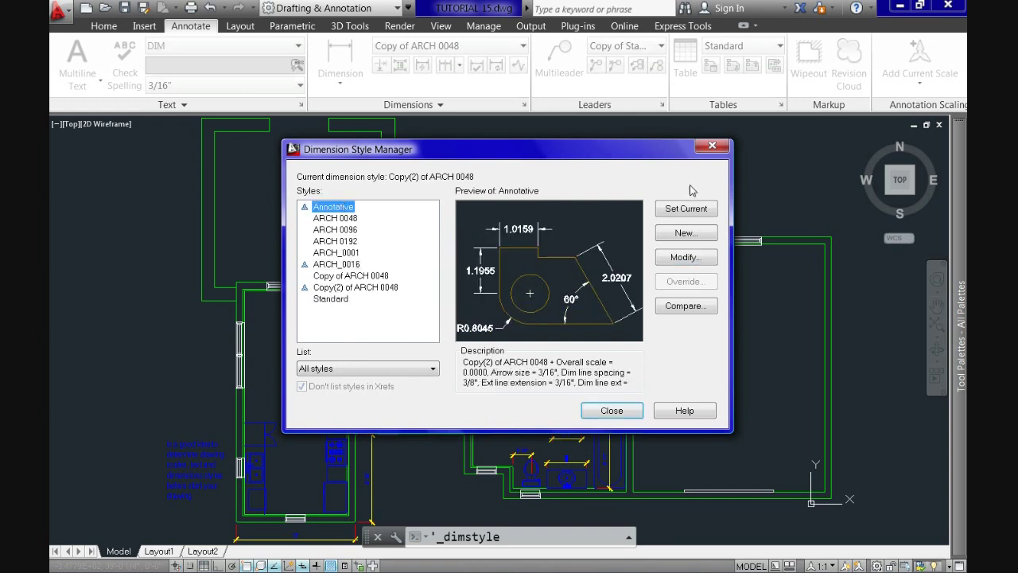
click(668, 209)
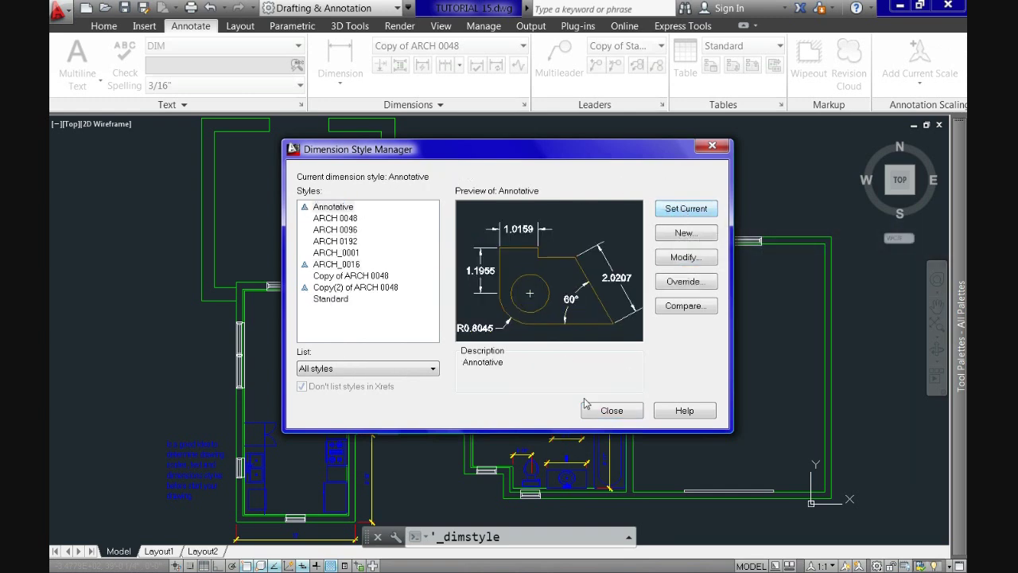
click(612, 411)
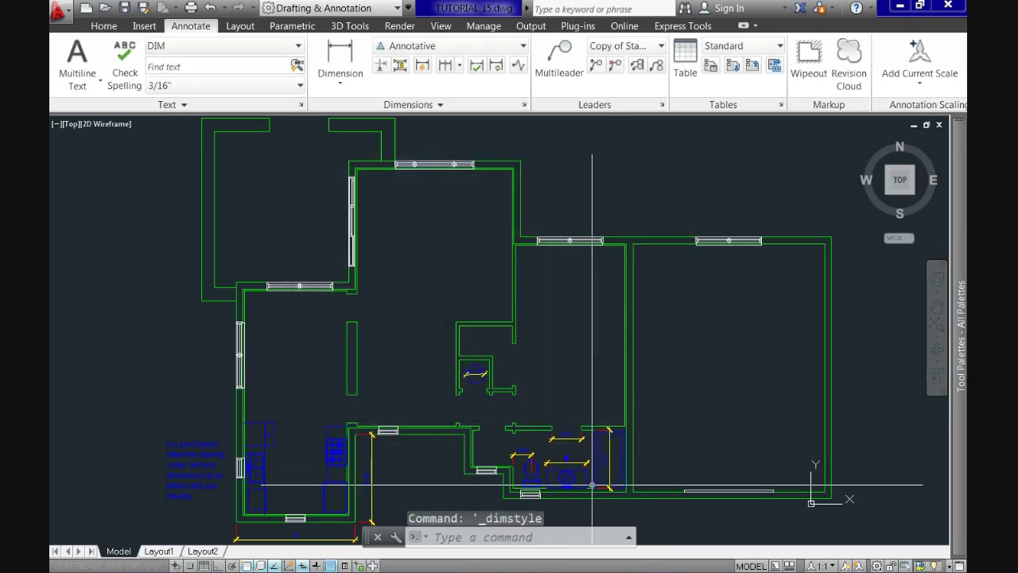
Step: Select the old bathroom dimensions: tub, 3'-0", above-sink and 1'-10" toilet-area ones
scroll(575, 440, up, 3)
middle_drag(575, 441, 642, 320)
scroll(641, 321, up, 4)
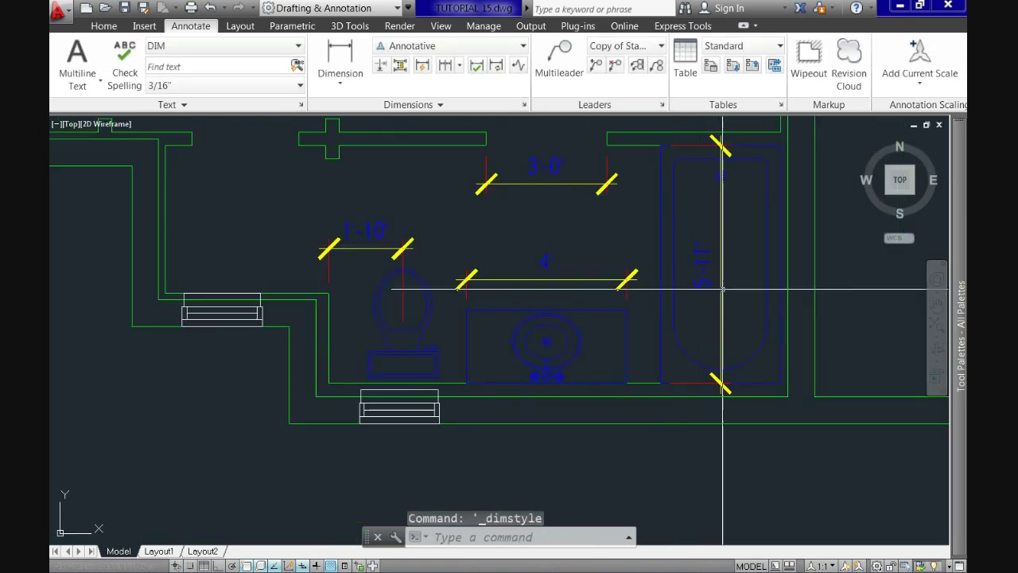
click(739, 255)
click(700, 274)
click(586, 204)
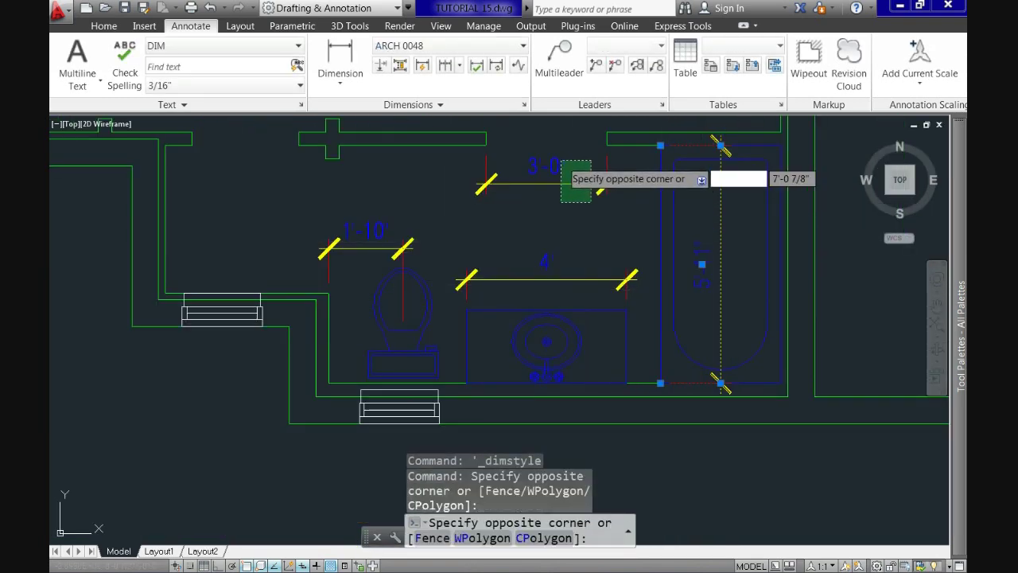
click(555, 154)
click(536, 282)
click(430, 229)
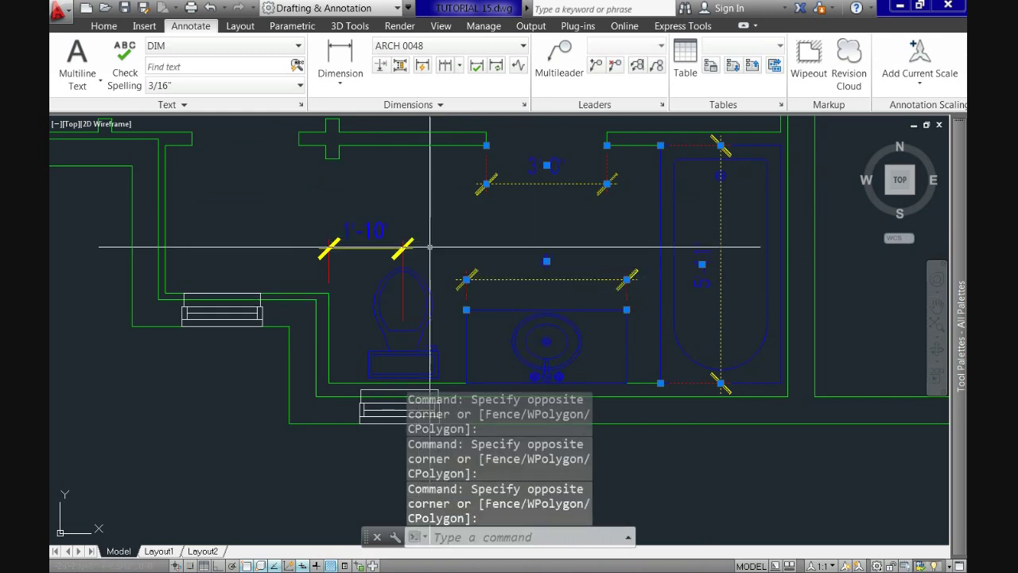
click(327, 248)
Step: Add the blue notes text to the selection, erase everything selected, and zoom to the whole plan
scroll(337, 177, down, 5)
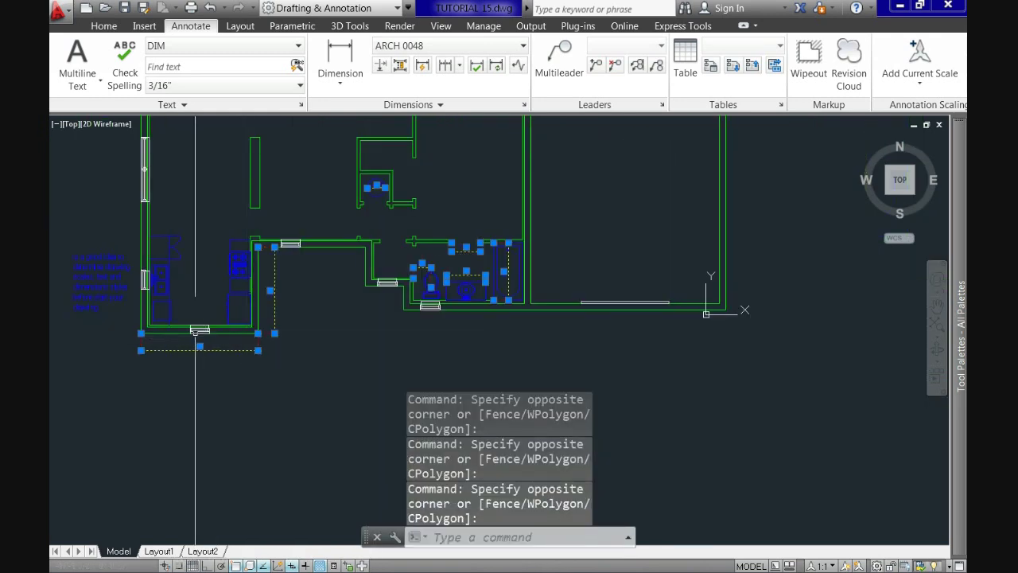
click(132, 316)
click(74, 259)
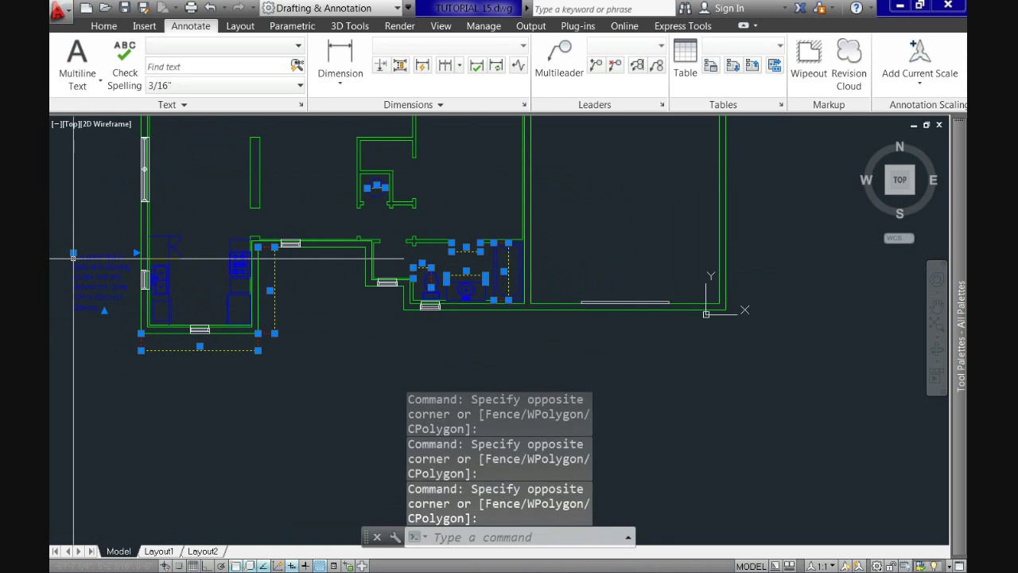
key(Delete)
middle_click(74, 286)
middle_click(74, 286)
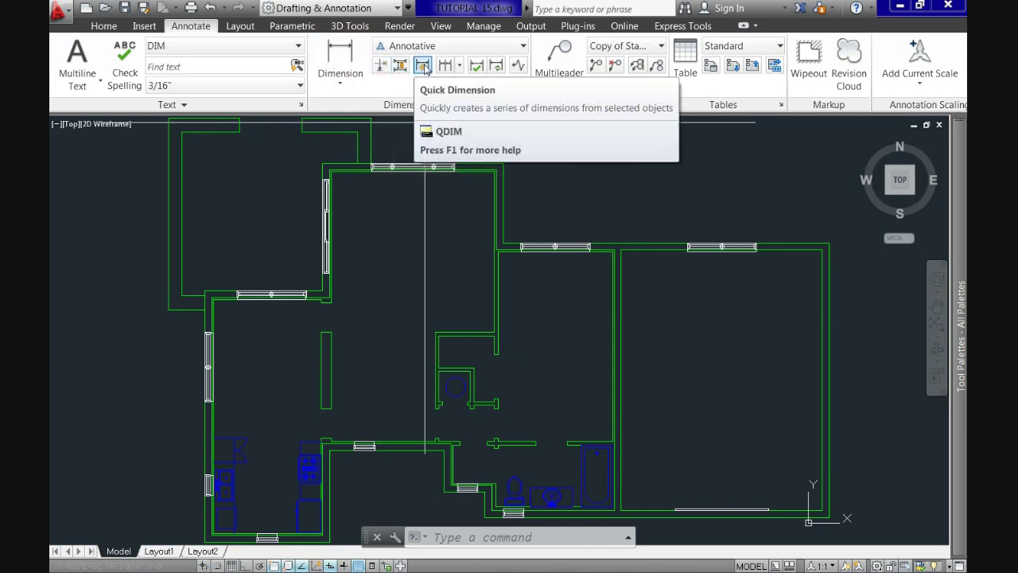
Step: Start Quick Dimension and keep the 1:1 annotation scale when prompted
click(423, 67)
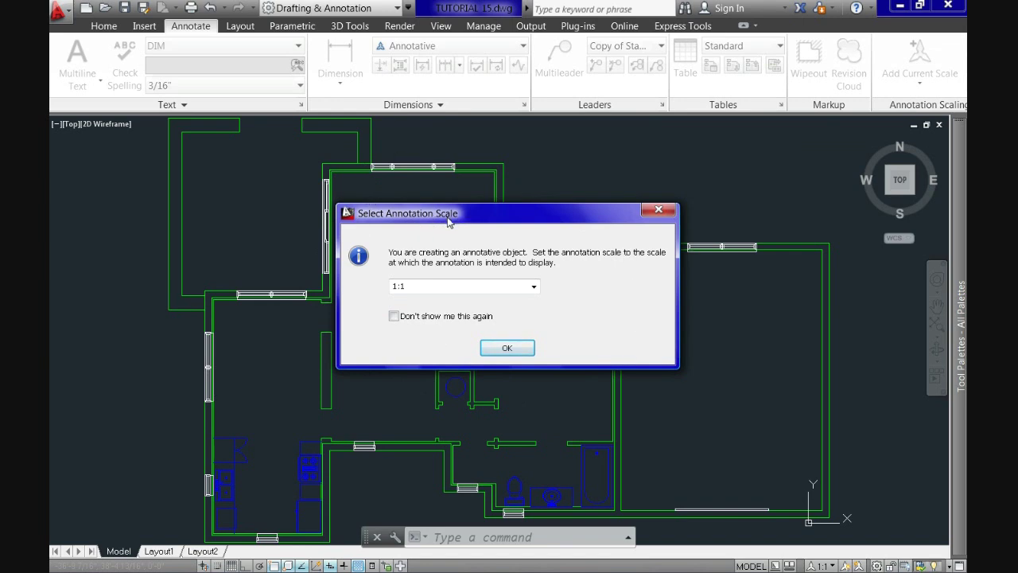
click(532, 286)
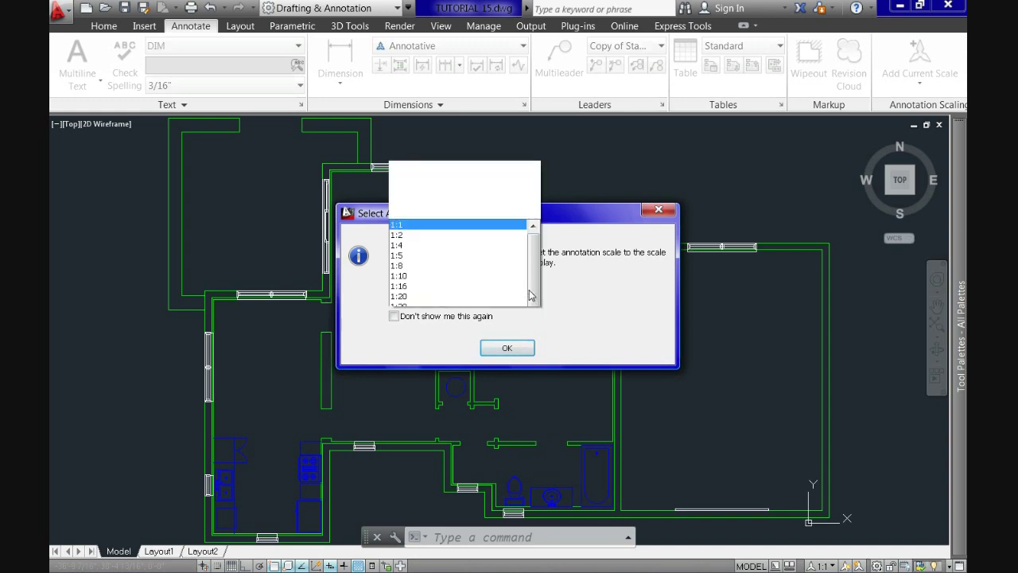
click(626, 329)
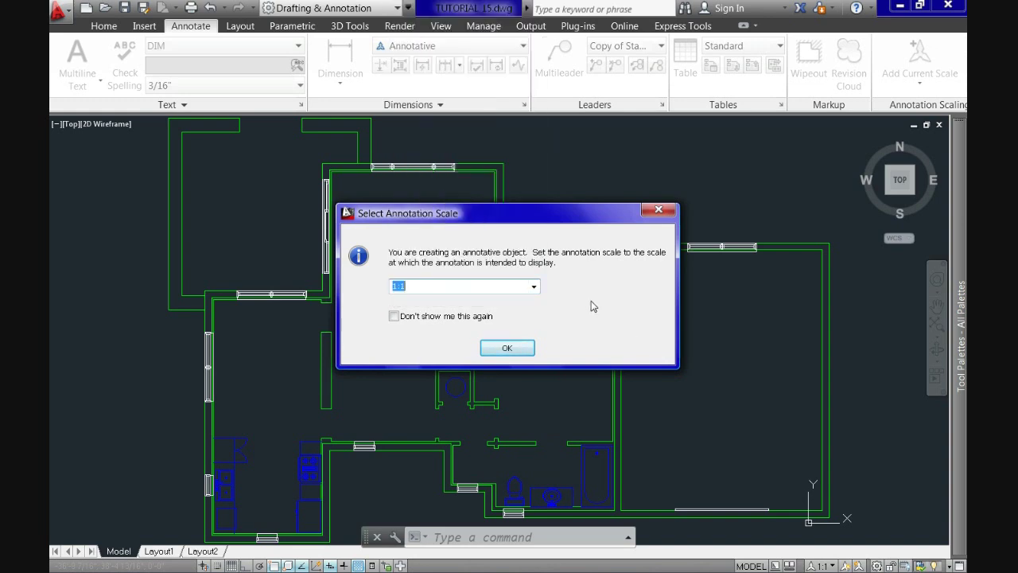
click(507, 350)
Step: Review the status-bar annotation scale list, then restart Quick Dimension for the walls
click(832, 566)
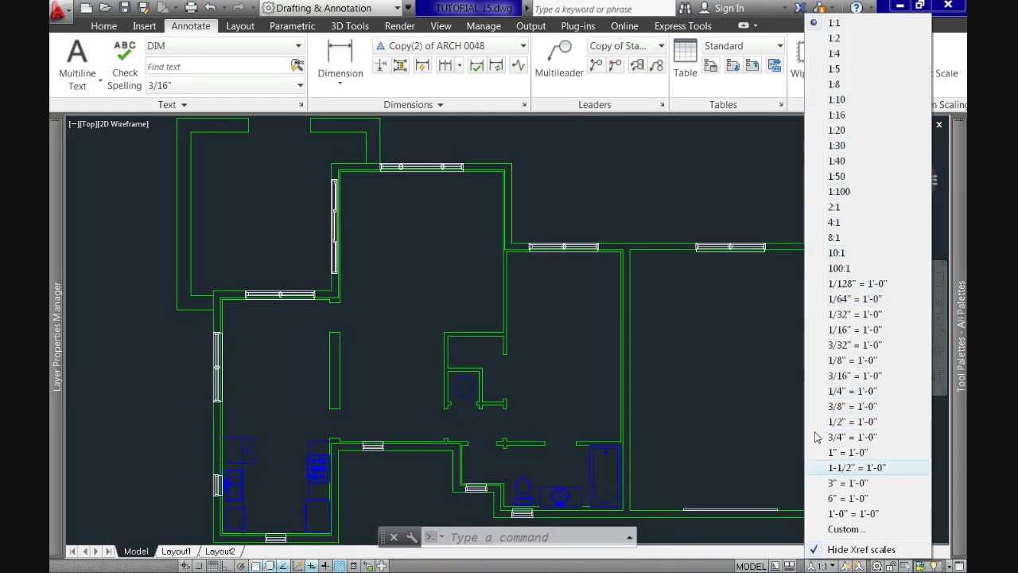
click(739, 407)
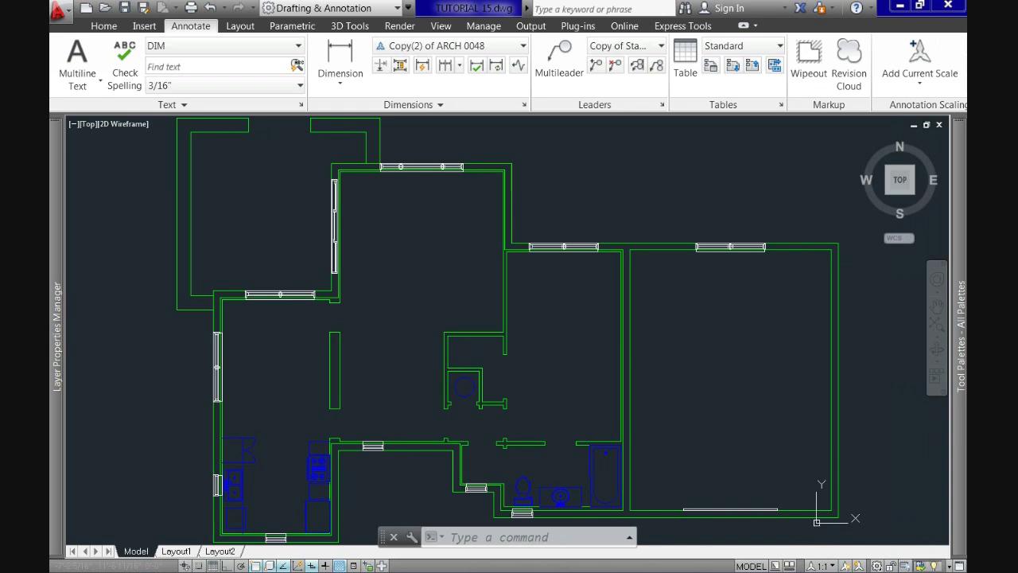
click(423, 65)
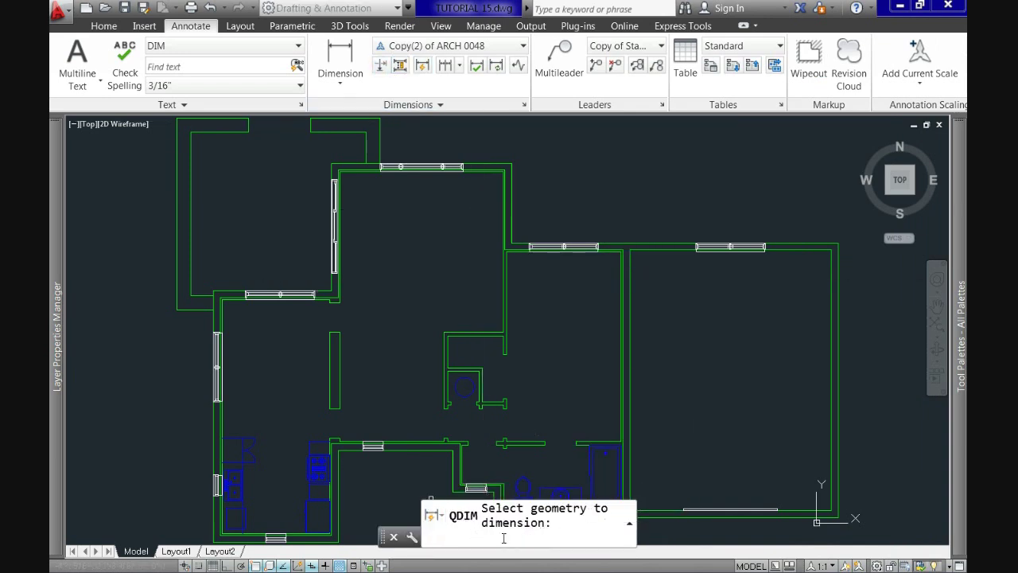
Step: Quick-dimension the 20 top-wall objects, placing the string above the plan
click(854, 256)
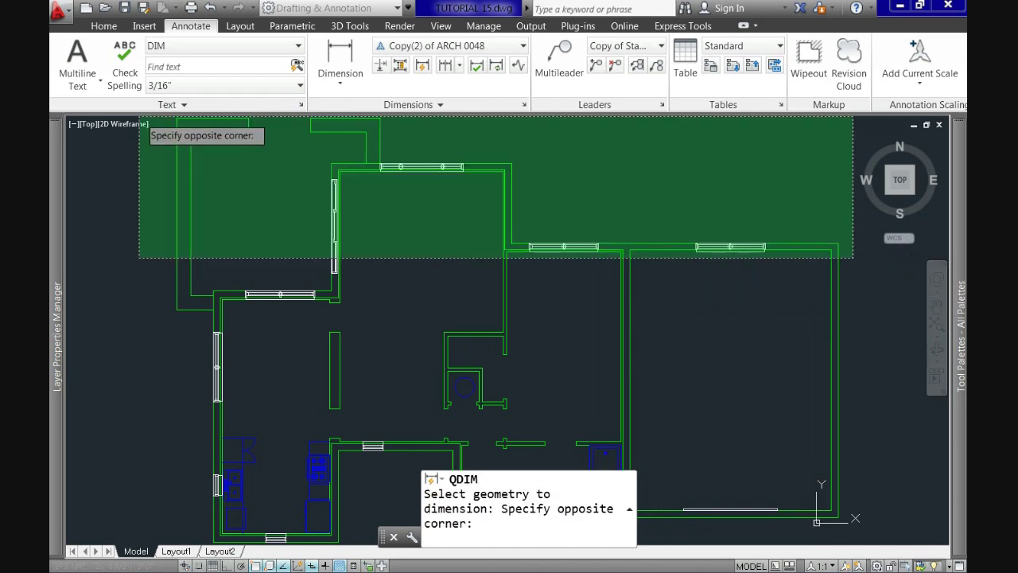
click(146, 119)
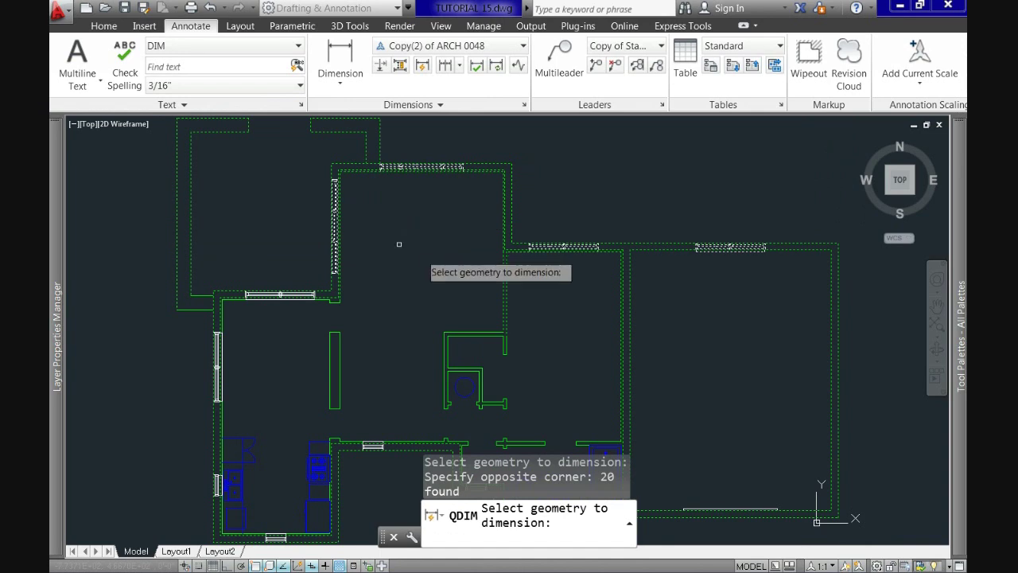
key(Return)
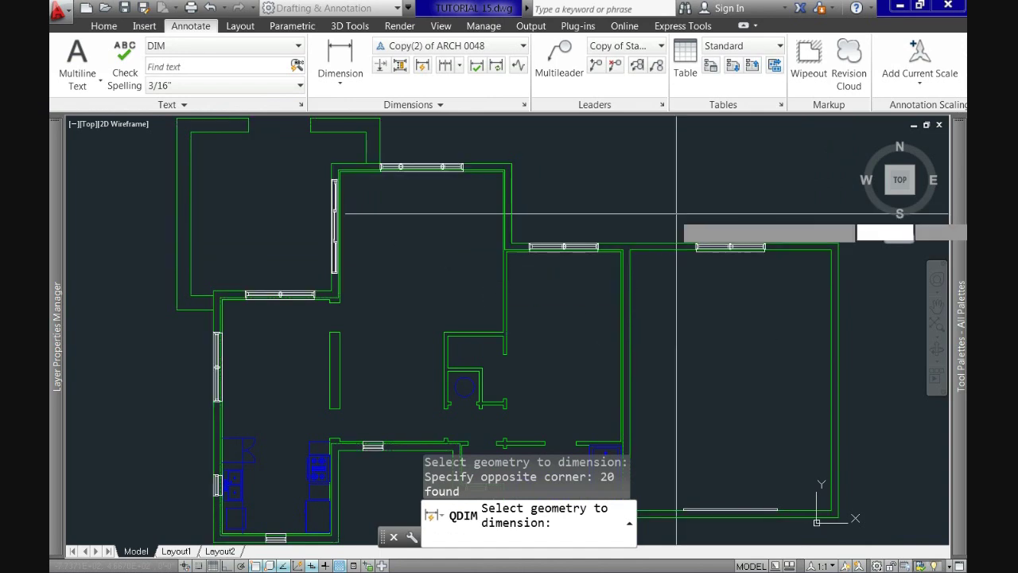
middle_drag(677, 233, 661, 259)
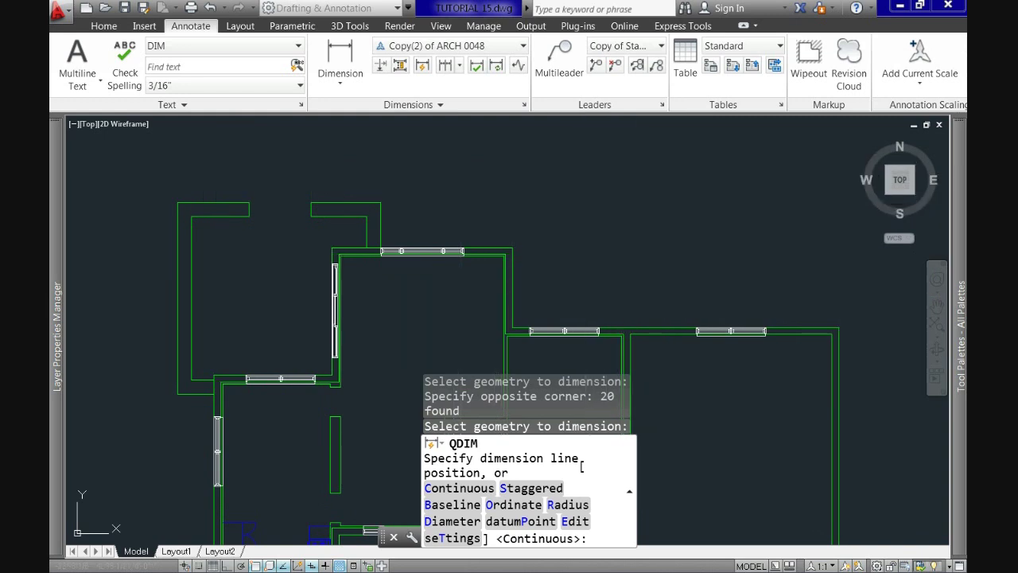
click(659, 165)
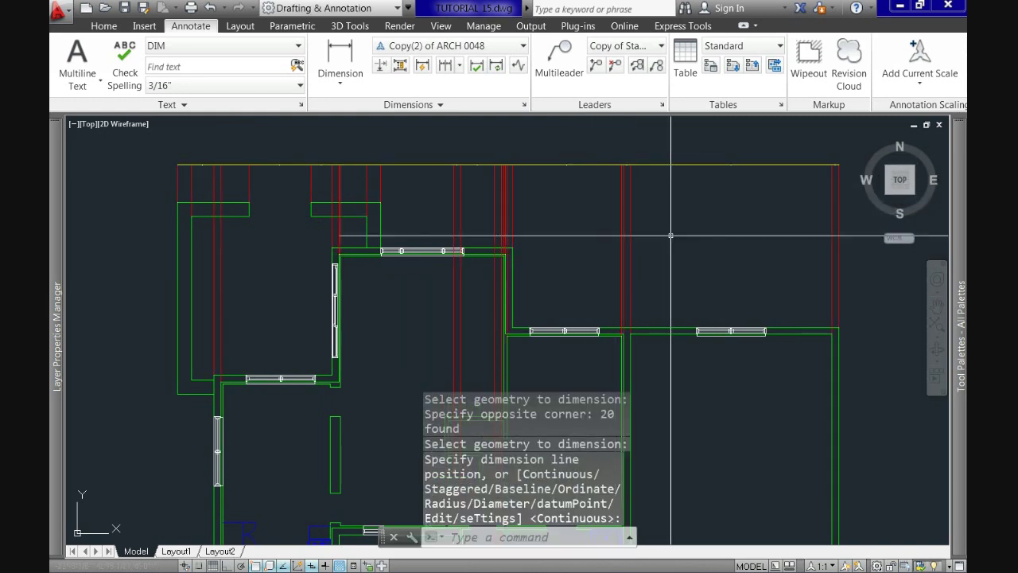
scroll(673, 182, down, 3)
scroll(549, 252, down, 2)
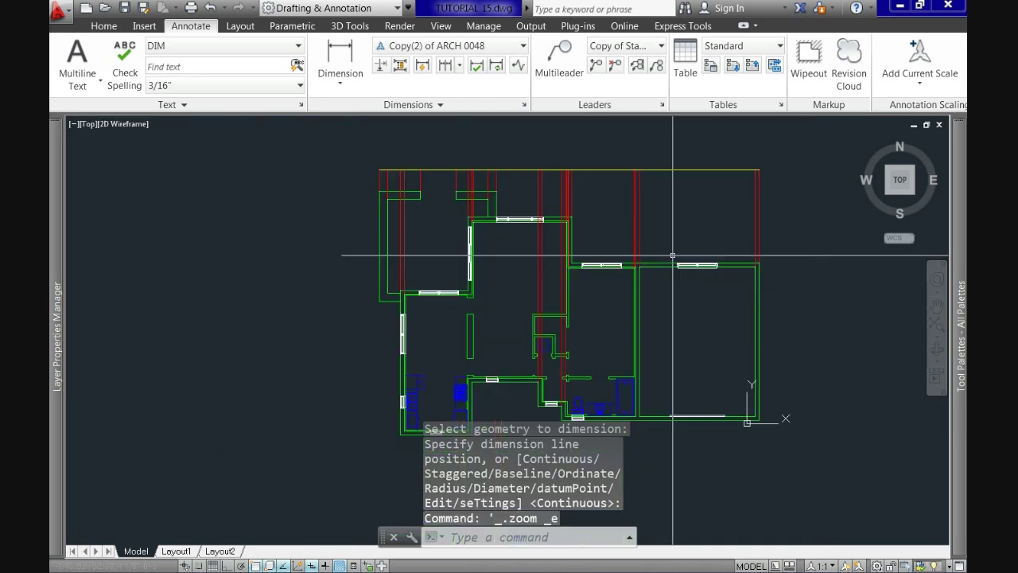
scroll(691, 325, up, 2)
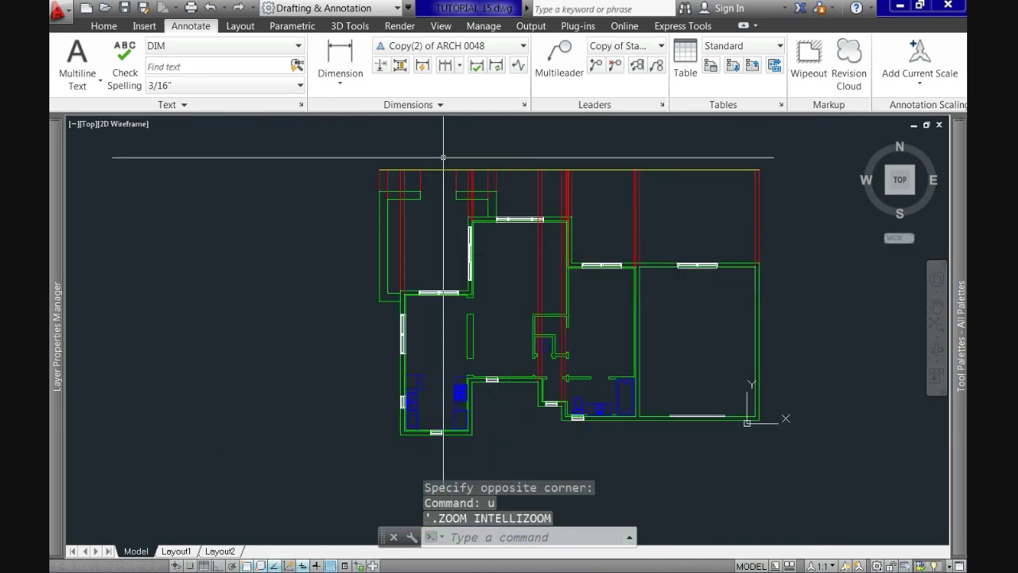
Step: Quick-dimension the right-hand walls, placing the string right of the plan
click(422, 64)
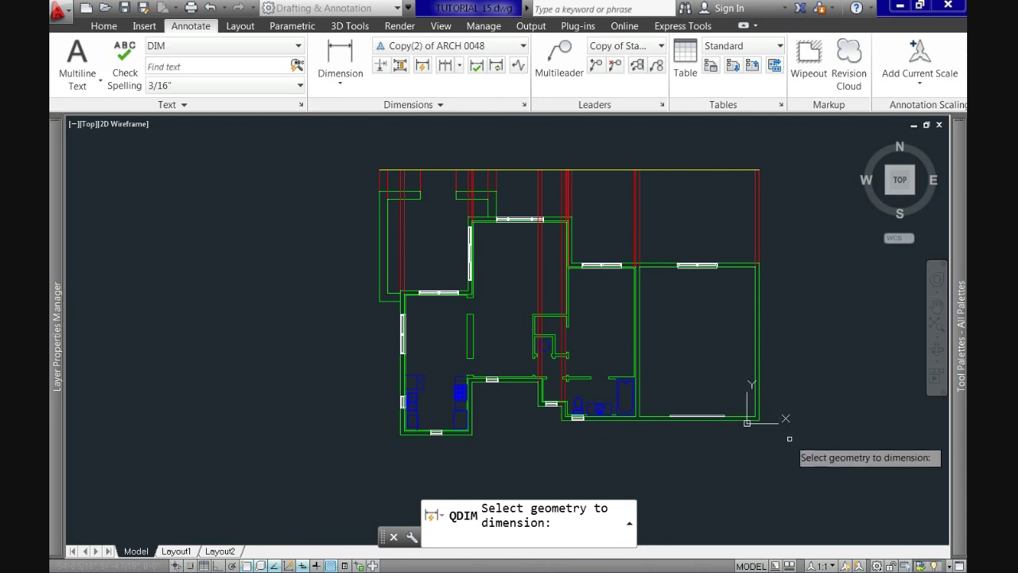
click(762, 436)
click(740, 263)
key(Return)
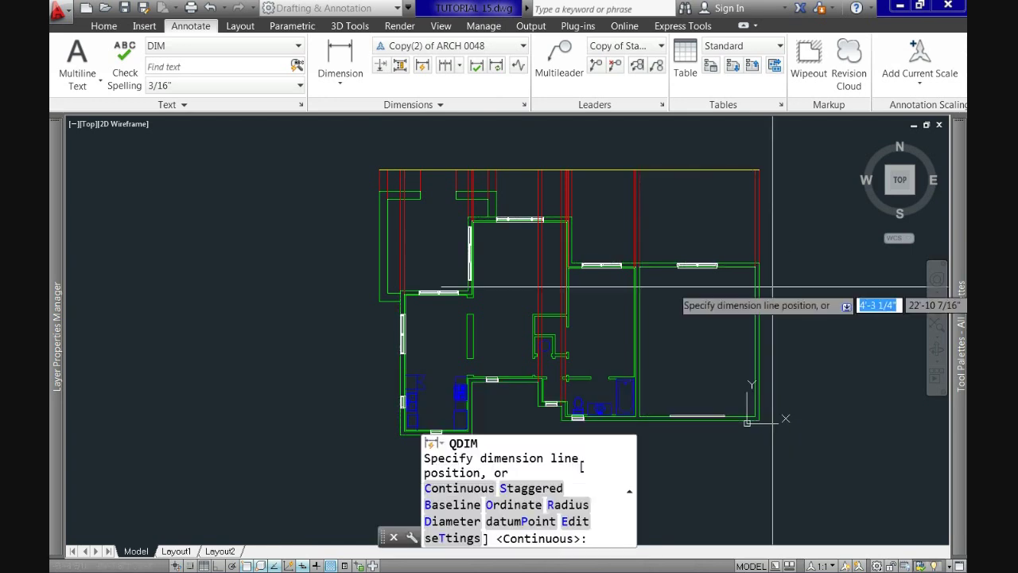
click(802, 285)
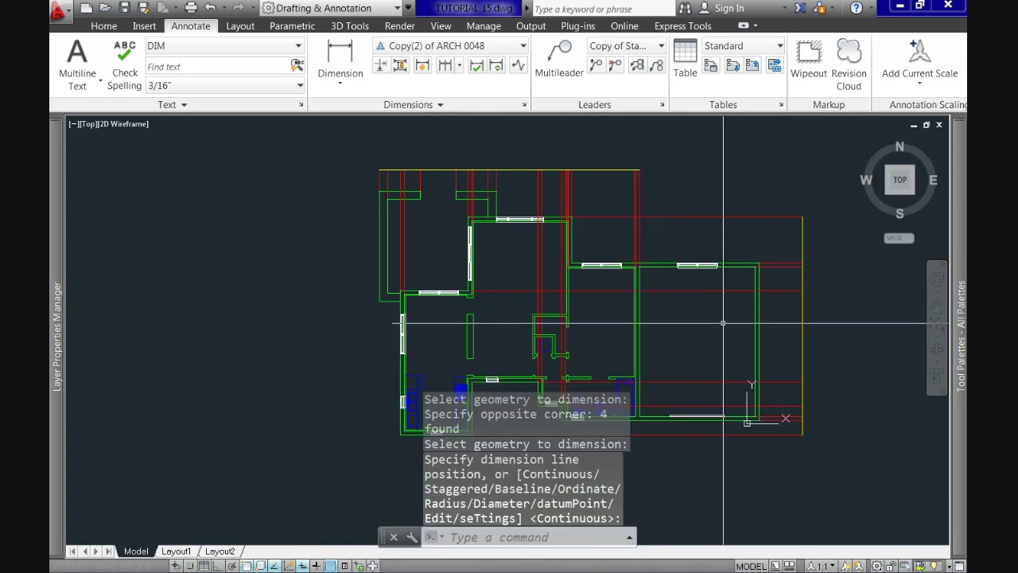
Step: Quick-dimension the 23 bottom-wall objects
key(Return)
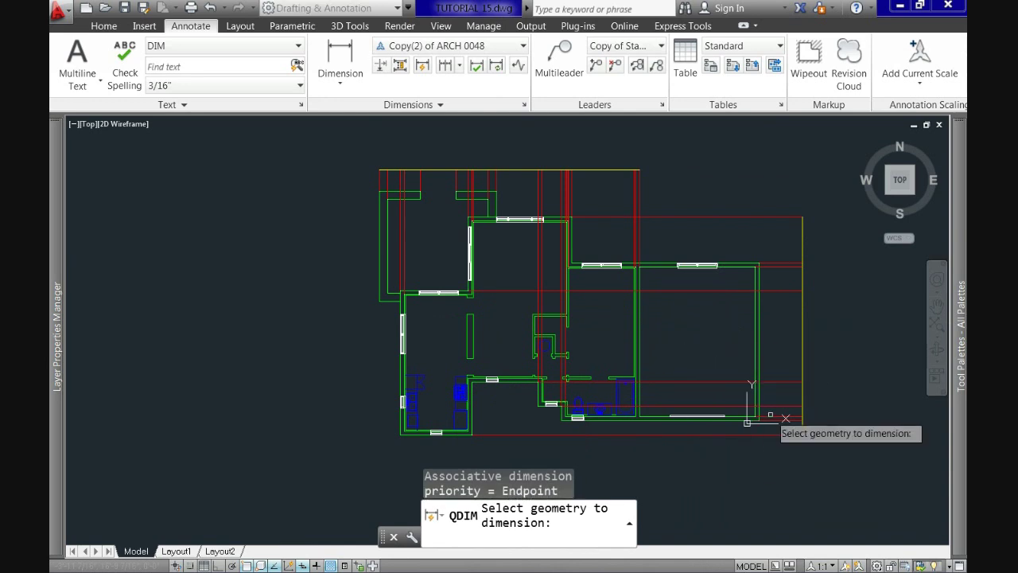
click(780, 437)
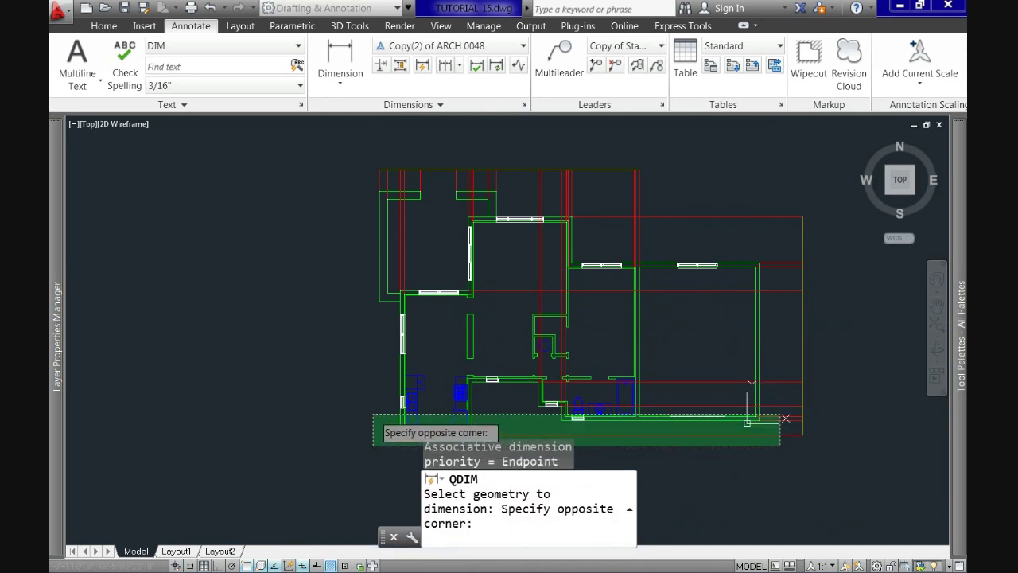
click(373, 412)
key(Return)
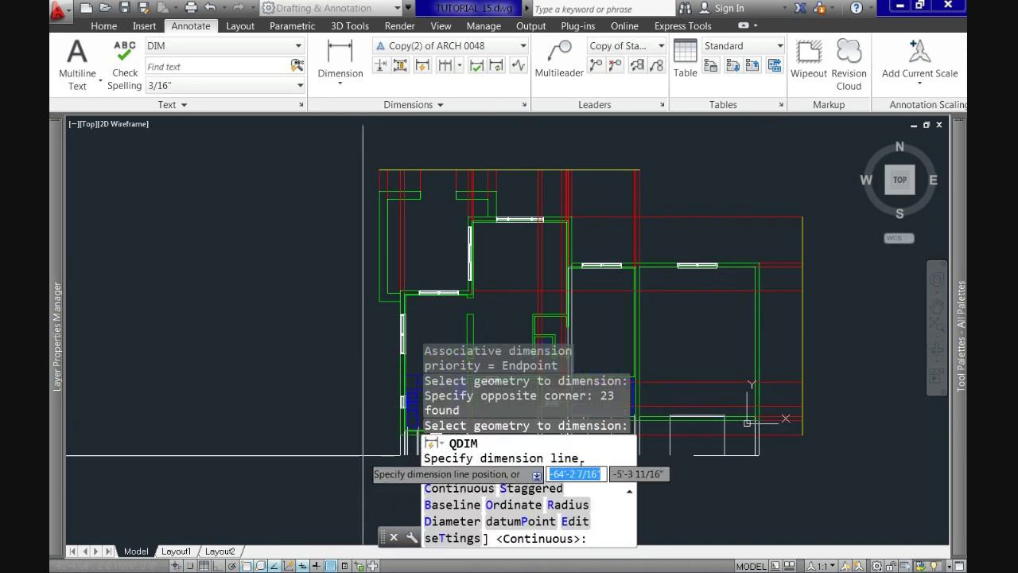
key(Escape)
Step: Quick-dimension the 24 left-side wall objects
key(Return)
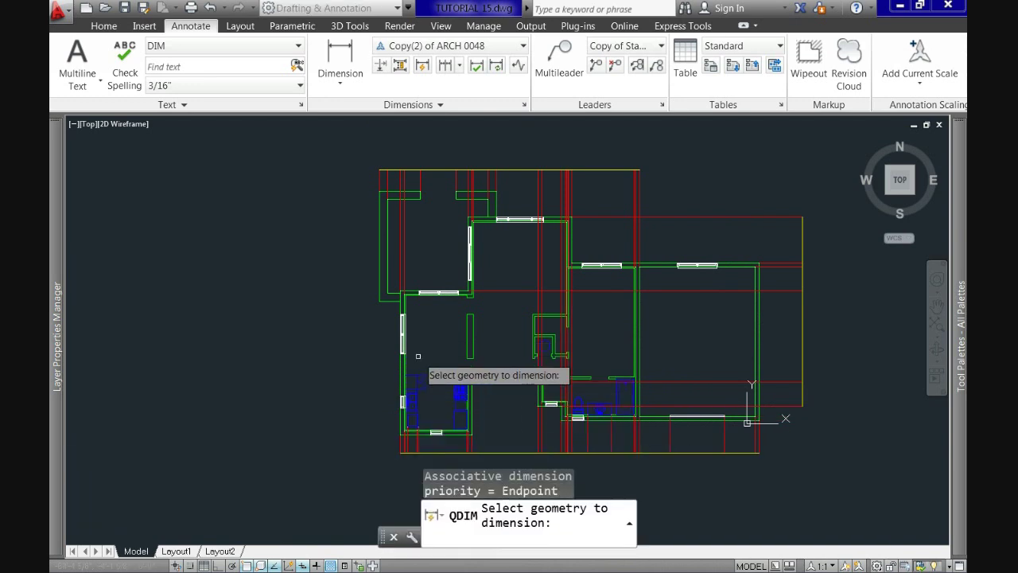
click(414, 465)
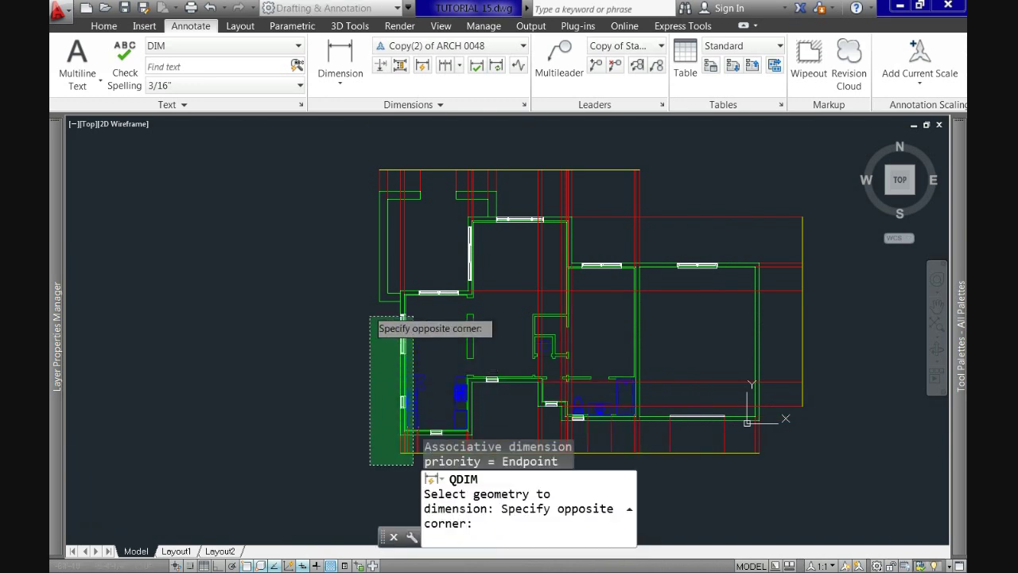
click(344, 191)
key(Return)
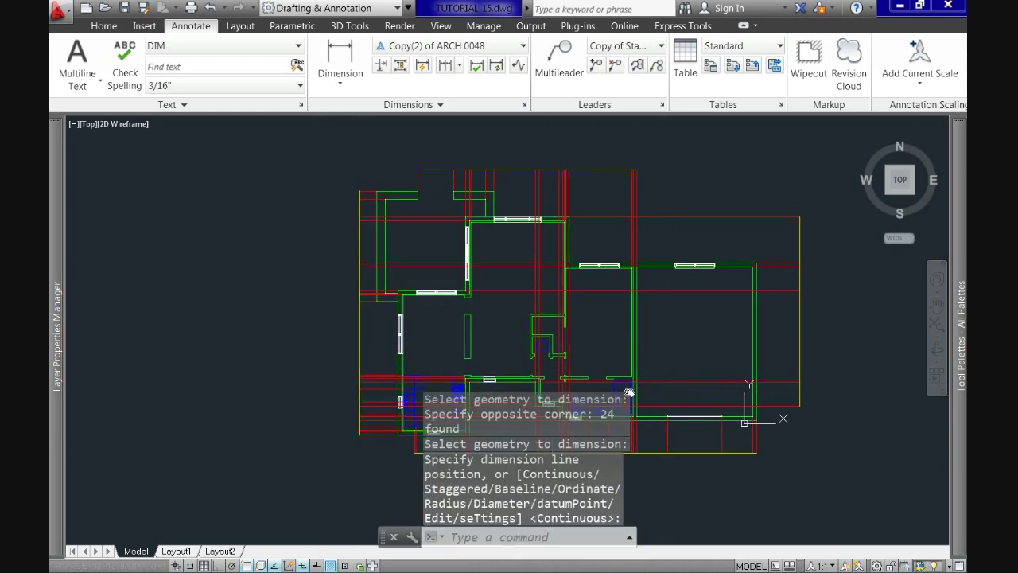
middle_drag(672, 397, 595, 400)
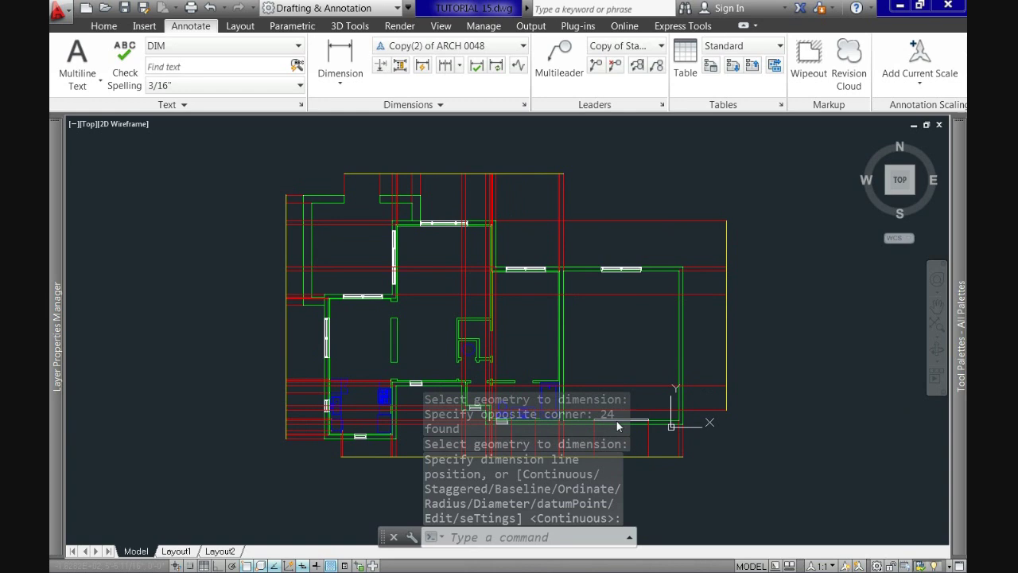
Step: Set annotation scale 1/4" = 1'-0", zoom to extents, and erase a stray object near the lower-right dimensions
click(832, 566)
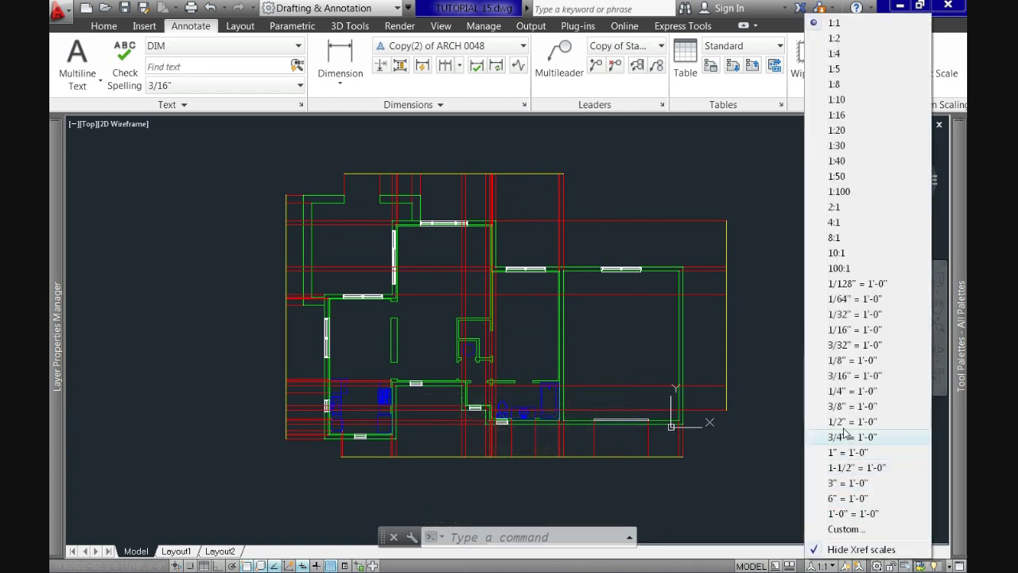
click(850, 391)
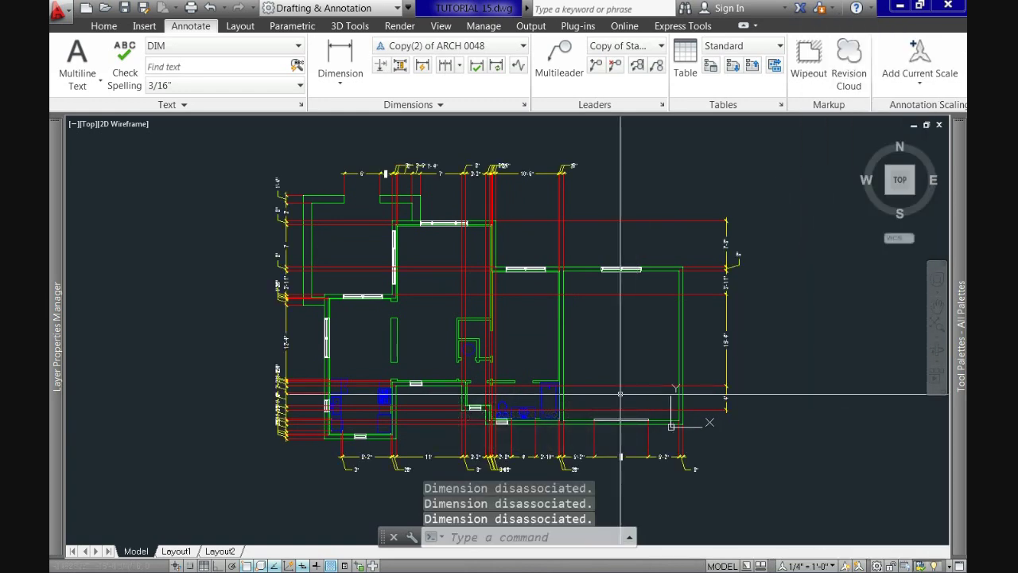
middle_drag(509, 281, 532, 288)
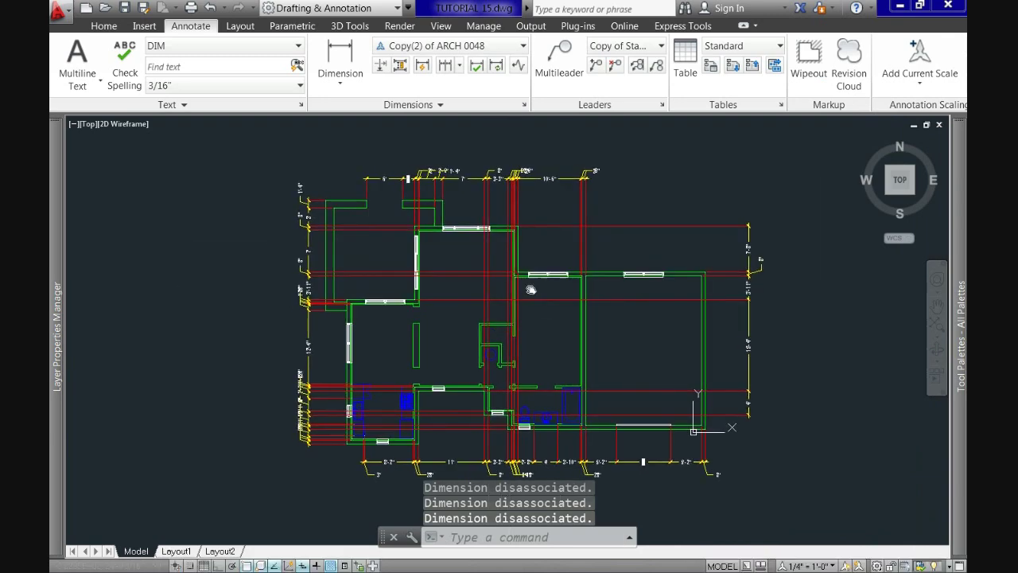
scroll(585, 283, up, 1)
middle_click(519, 318)
middle_click(520, 318)
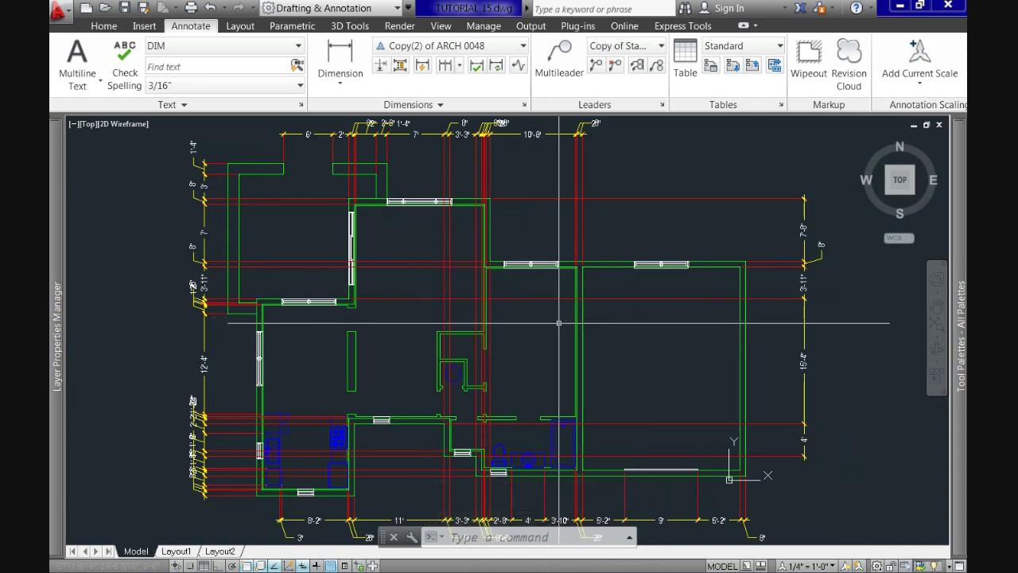
click(820, 480)
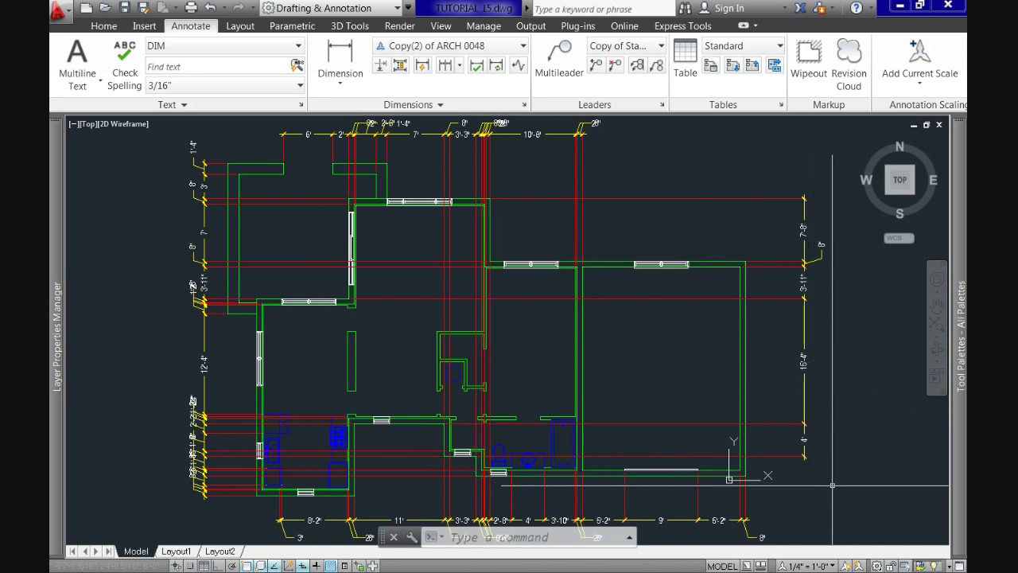
key(Delete)
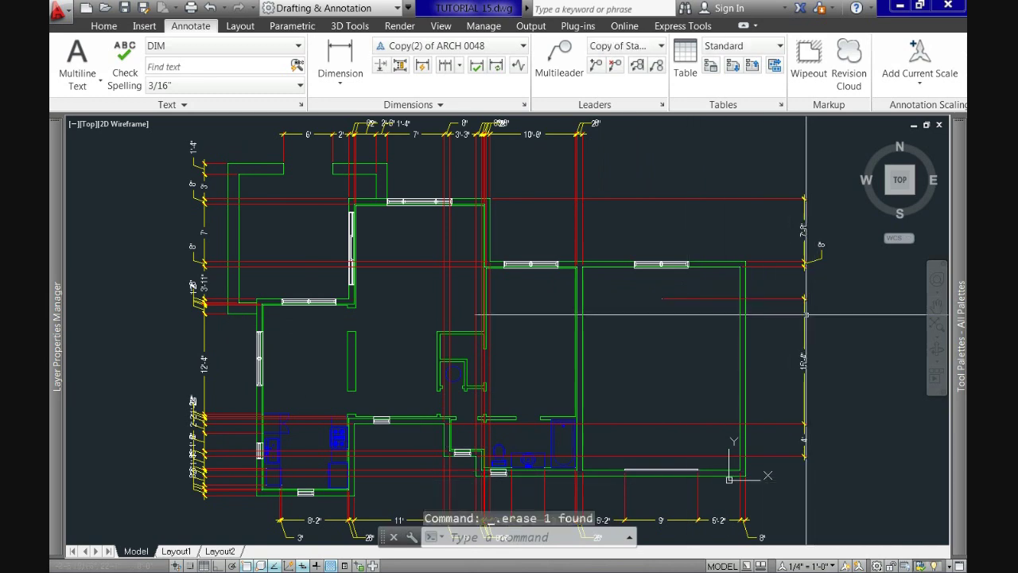
Step: Erase the extra right-side vertical dimension and snap one extension point to a wall corner
click(805, 314)
key(Delete)
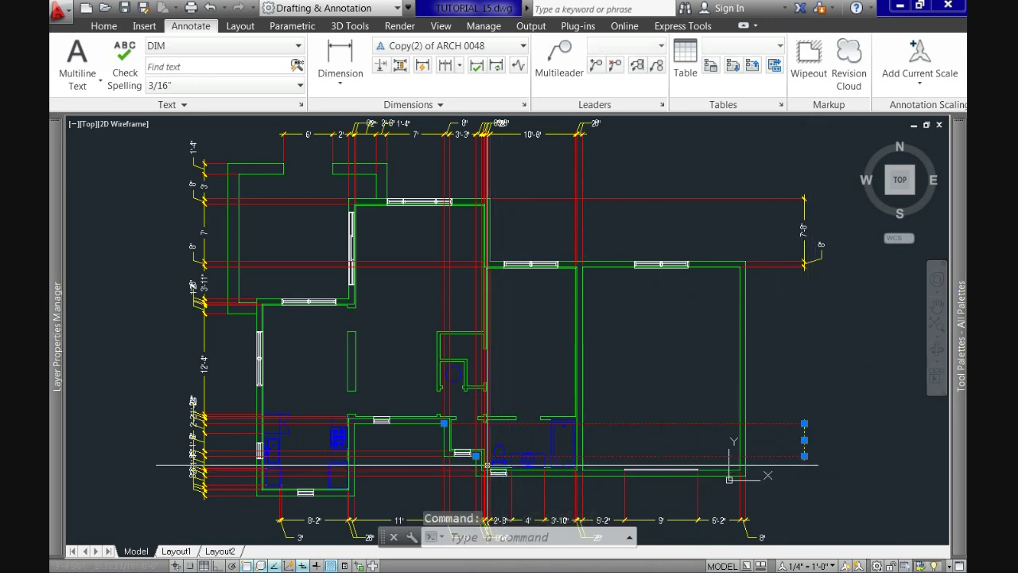
click(476, 456)
scroll(507, 460, up, 10)
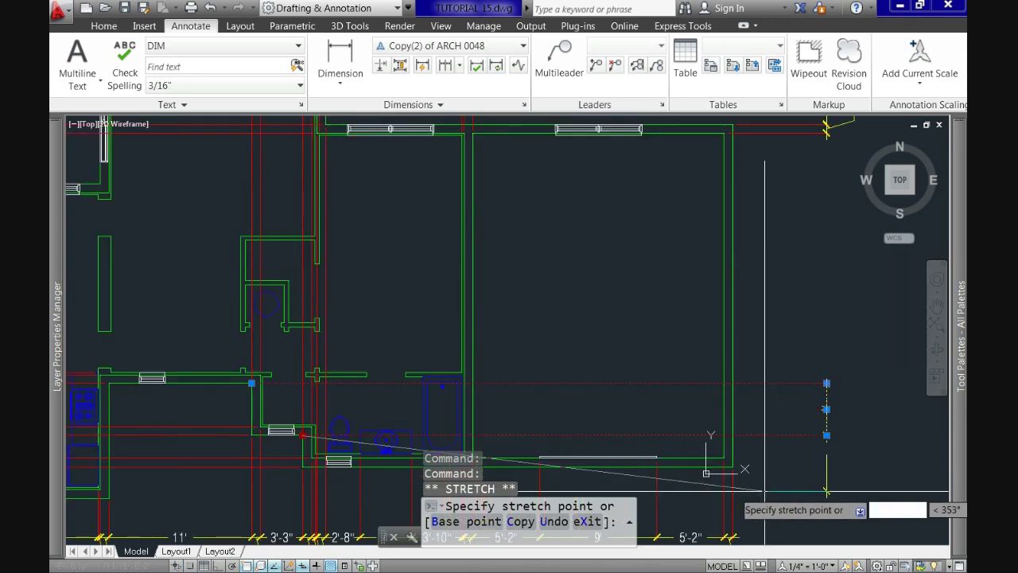
click(682, 430)
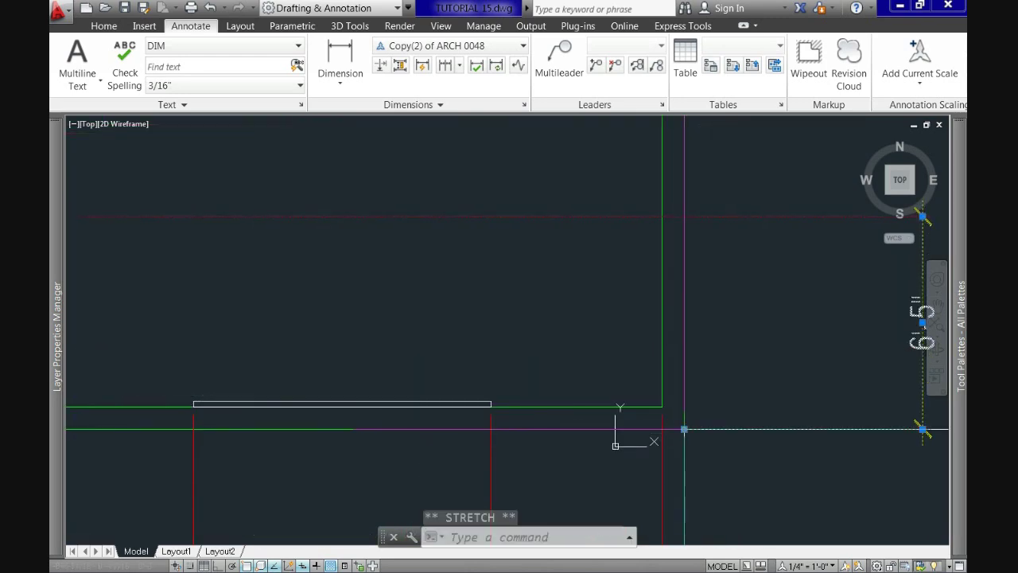
Step: Stretch another dimension extension point onto the room's upper-right corner
scroll(614, 439, down, 8)
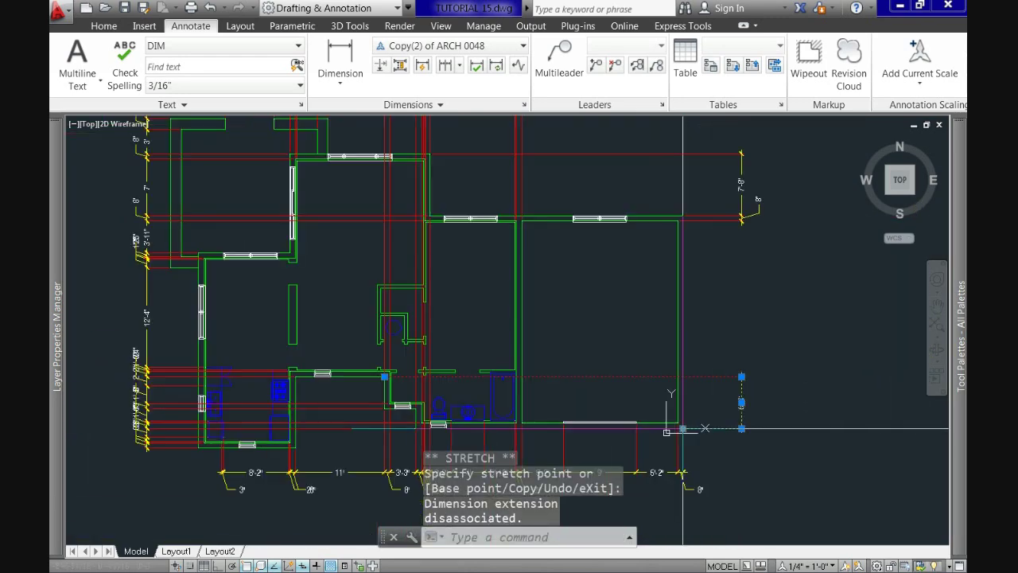
click(385, 376)
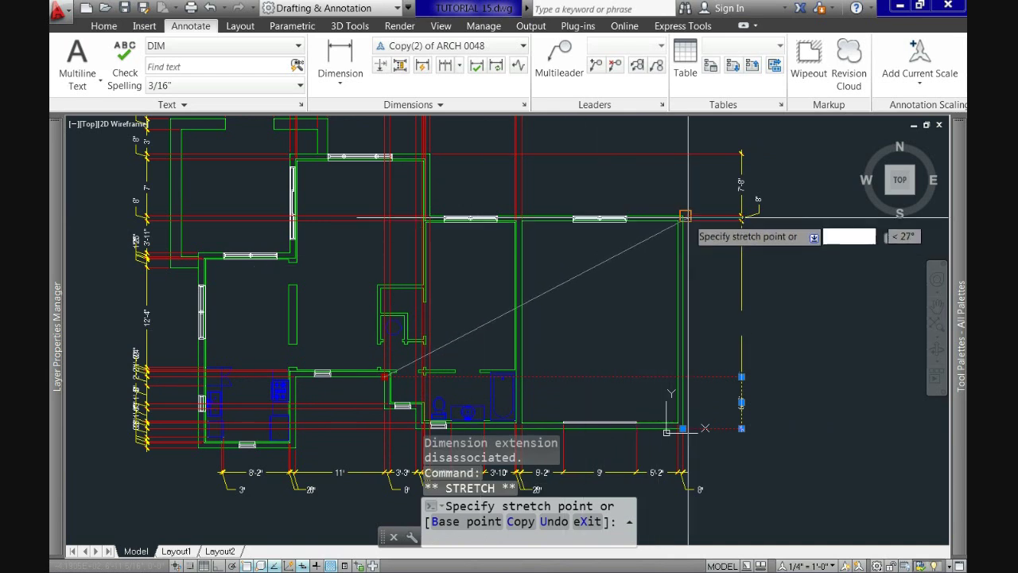
scroll(685, 223, up, 6)
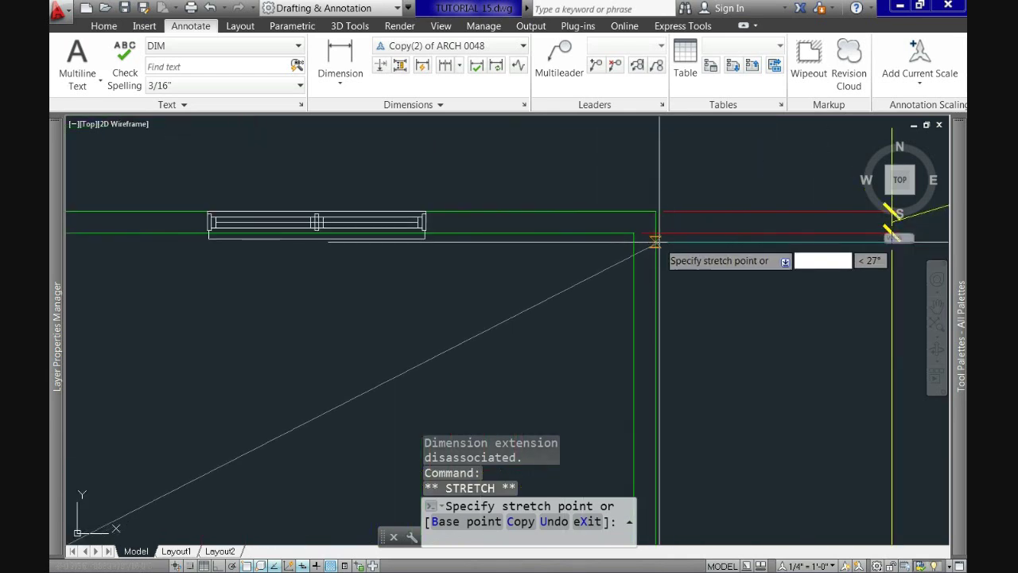
click(655, 211)
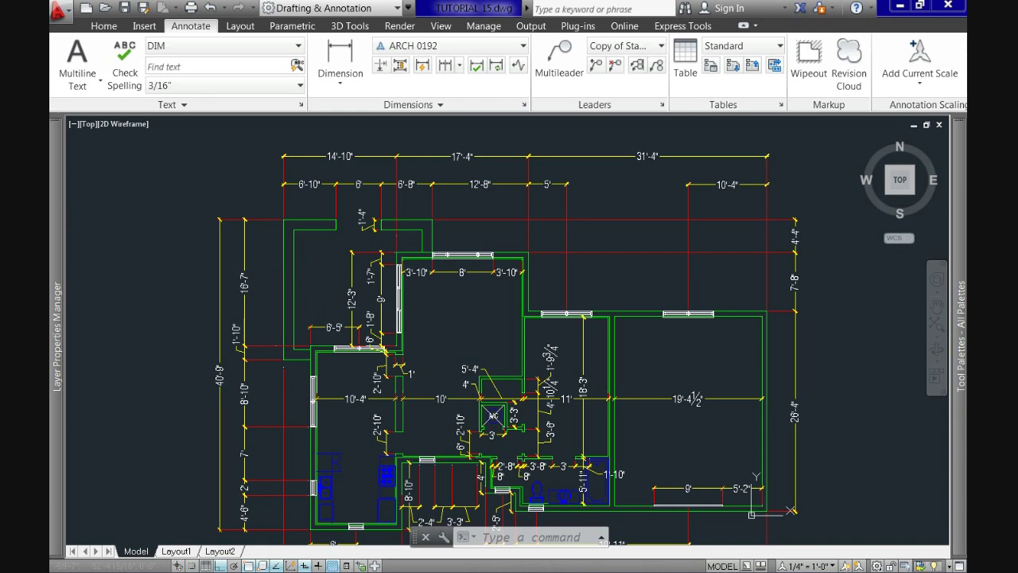
Step: Open the Text Style settings, where DIM is the current style
click(301, 104)
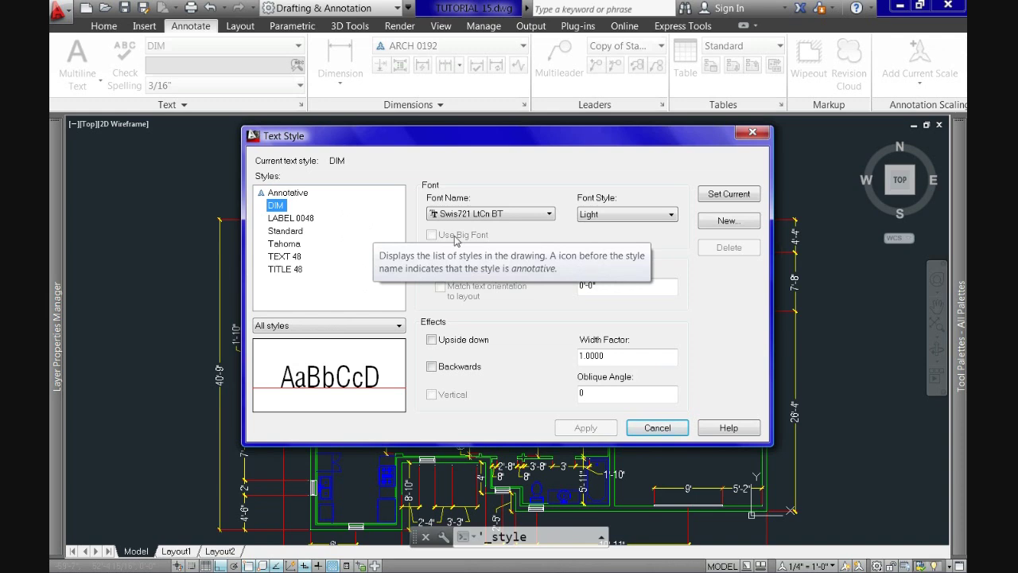
Step: Make the TEXT 48 style annotative with a 1/8" paper text height
click(727, 222)
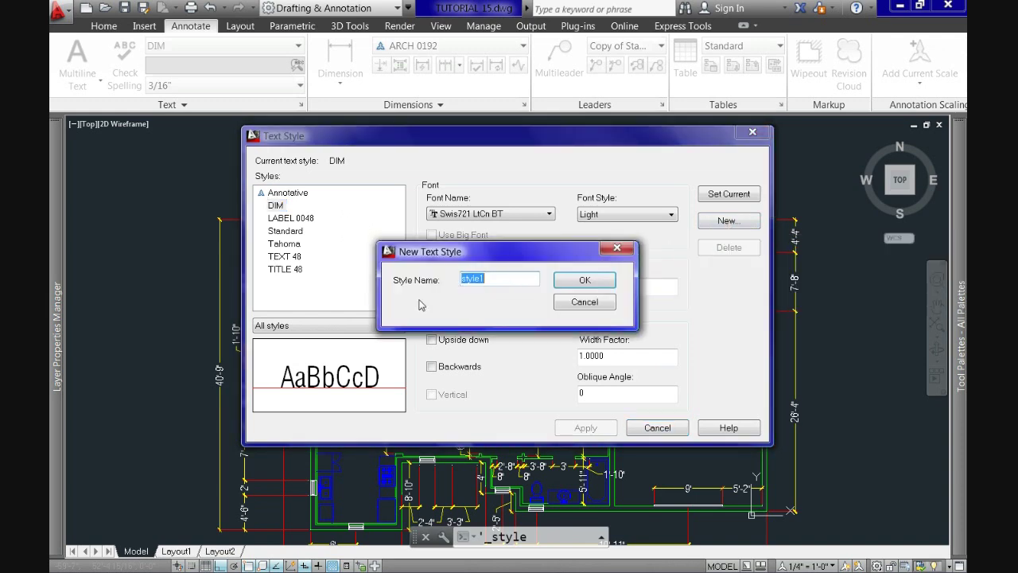
click(587, 303)
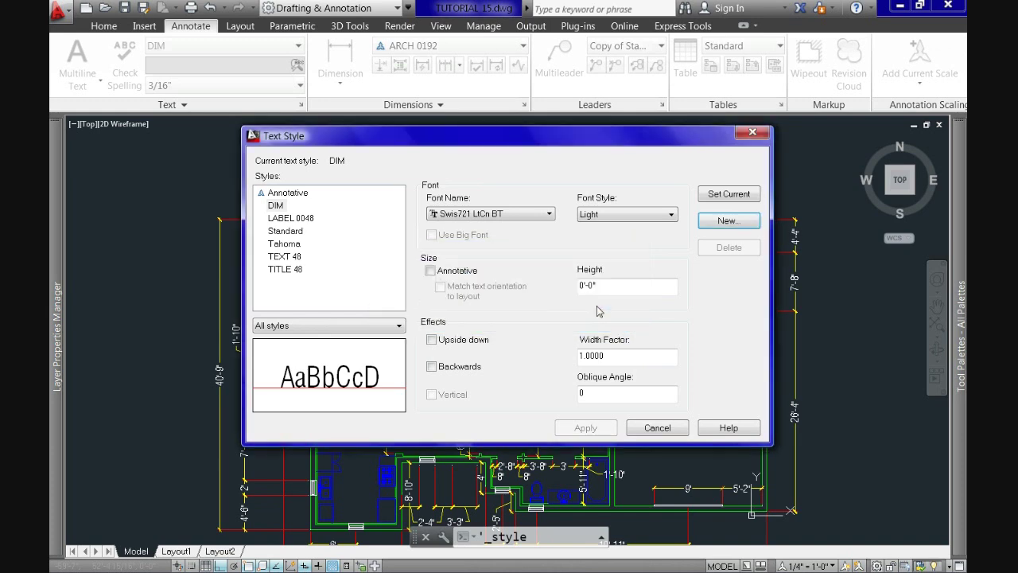
click(290, 256)
click(431, 272)
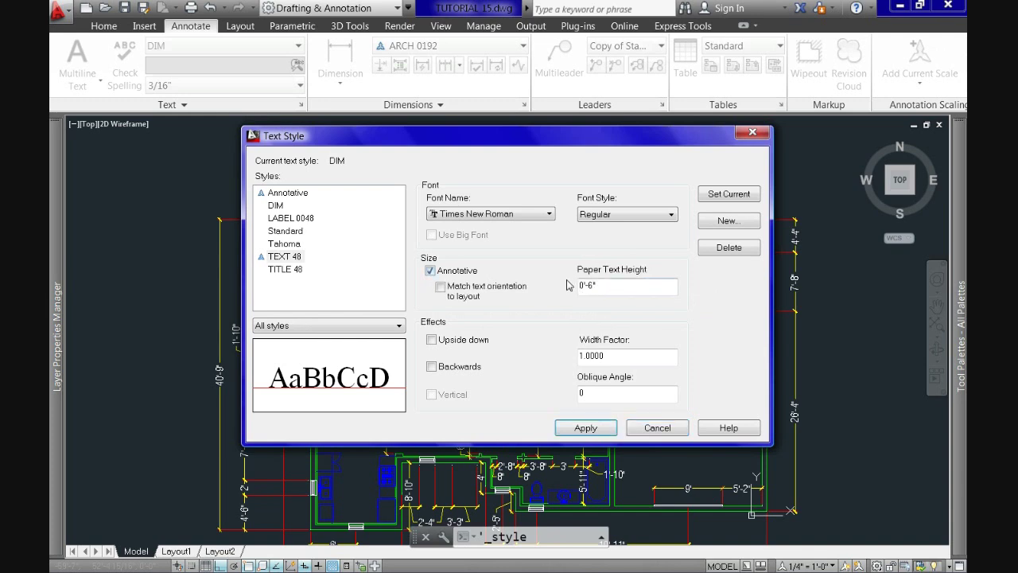
click(430, 271)
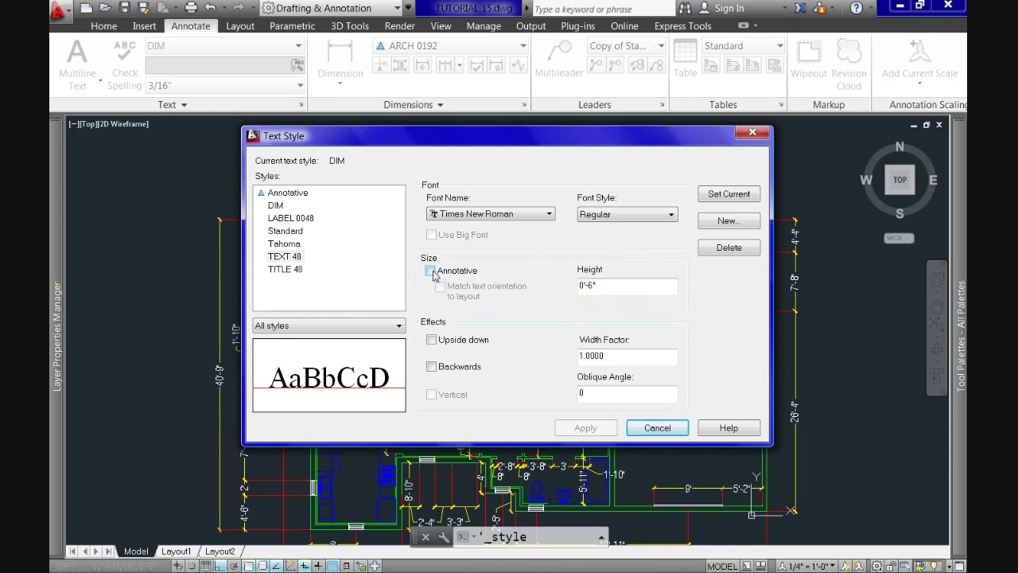
click(431, 271)
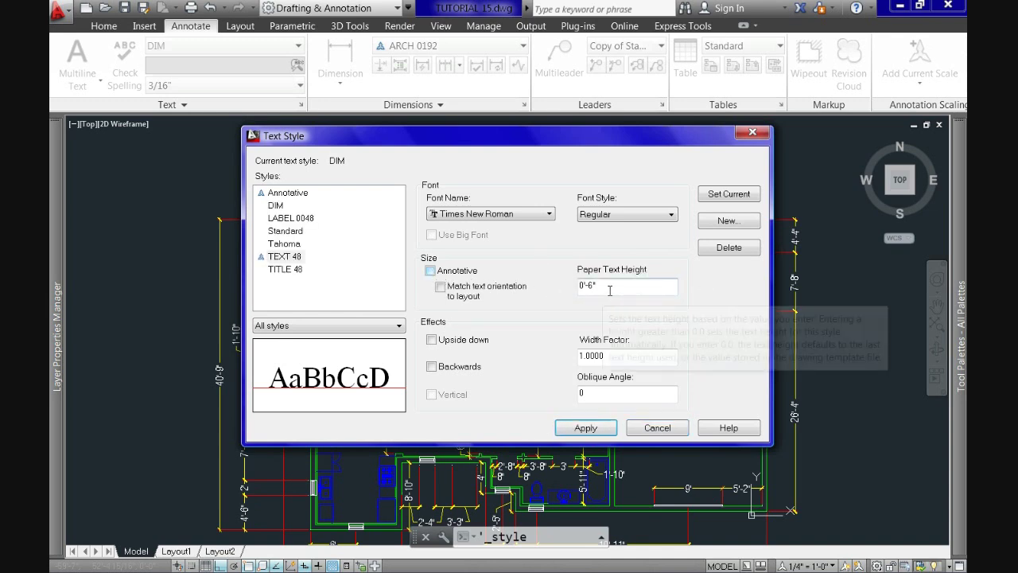
drag(594, 286, 544, 292)
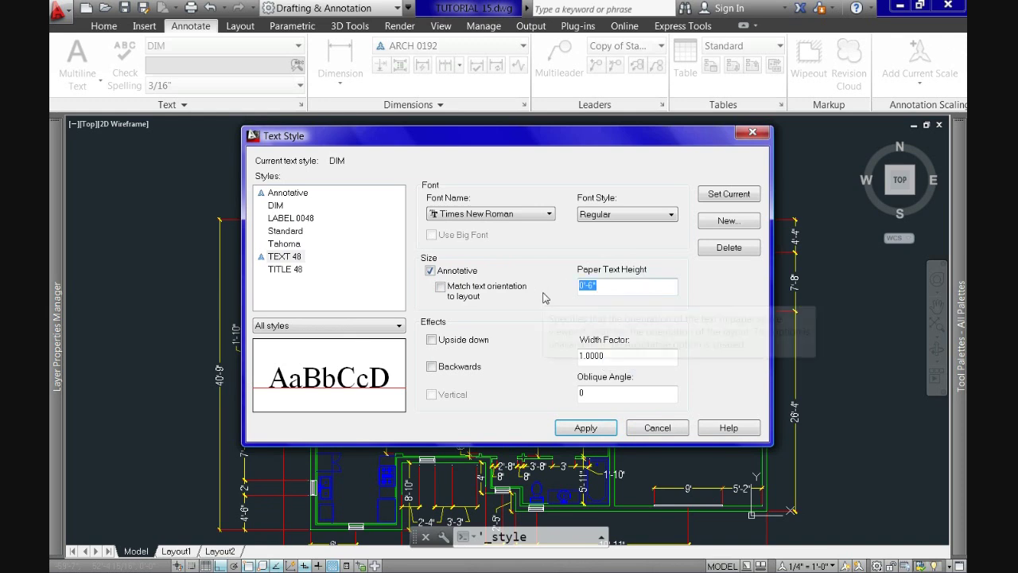
text(1/8)
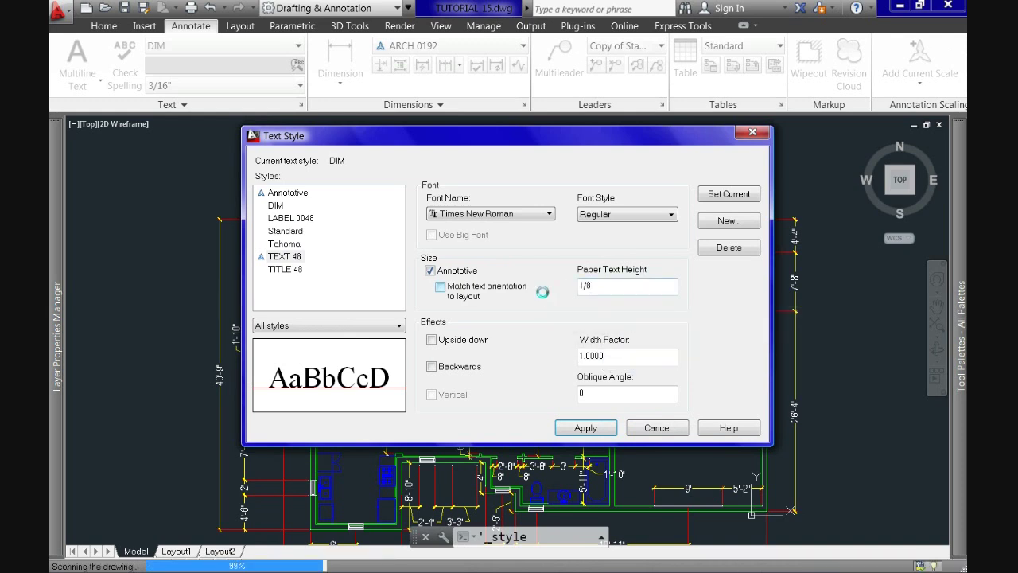
key(Return)
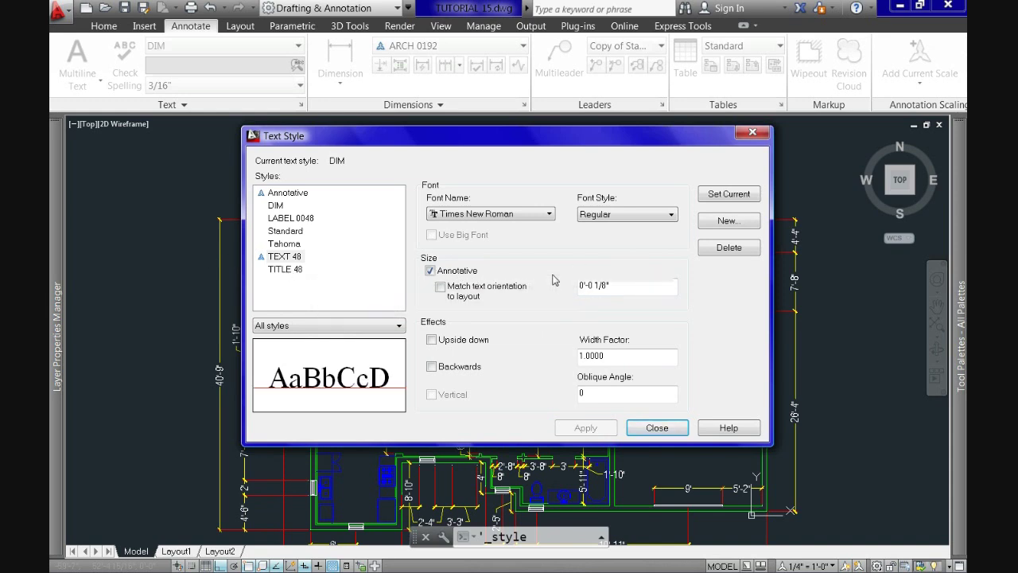
Step: Make TITLE 48 annotative with a .25 (1/4") paper height and save the changes
click(285, 268)
double_click(589, 288)
text(.25)
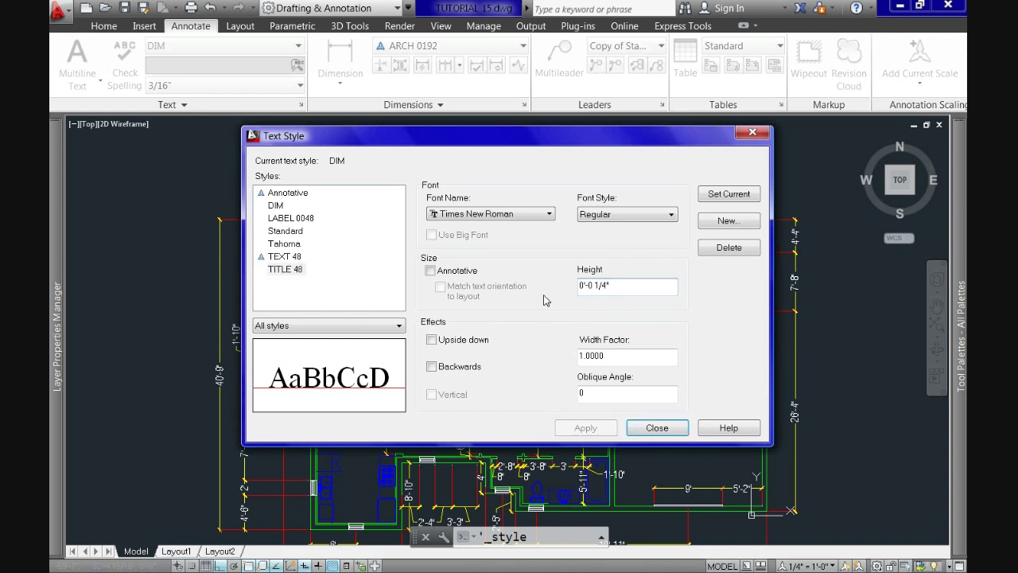
click(431, 271)
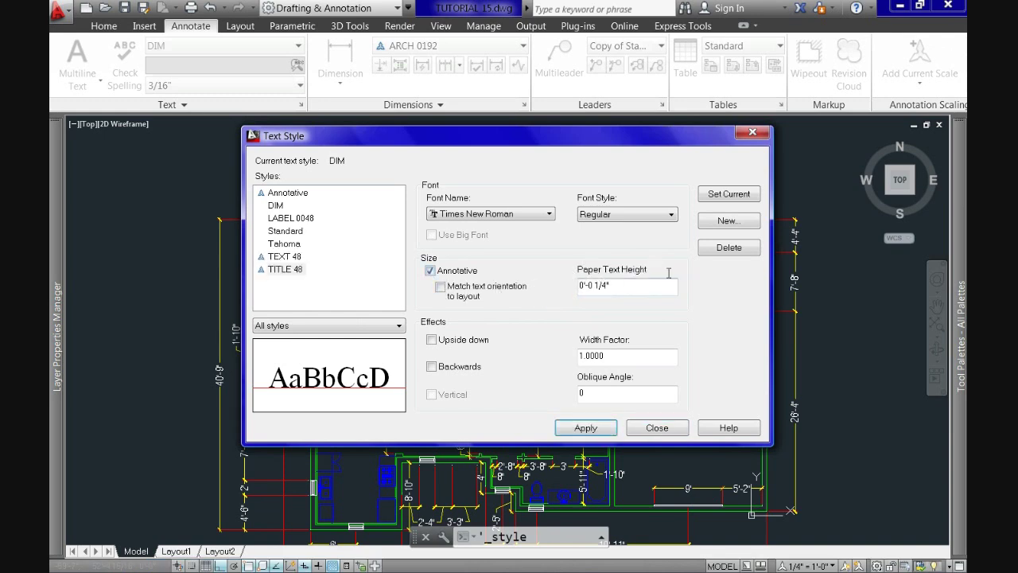
click(273, 258)
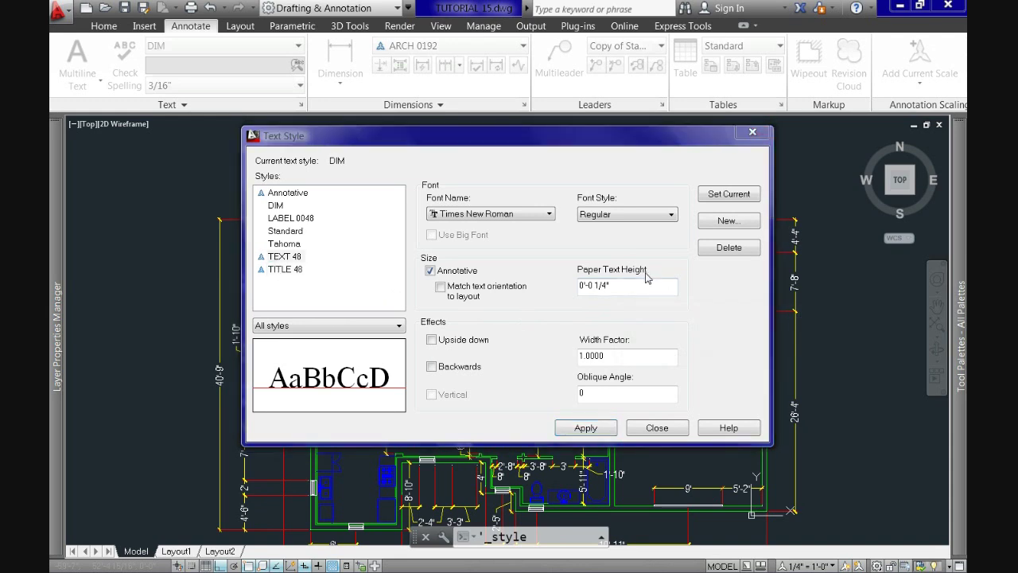
click(529, 325)
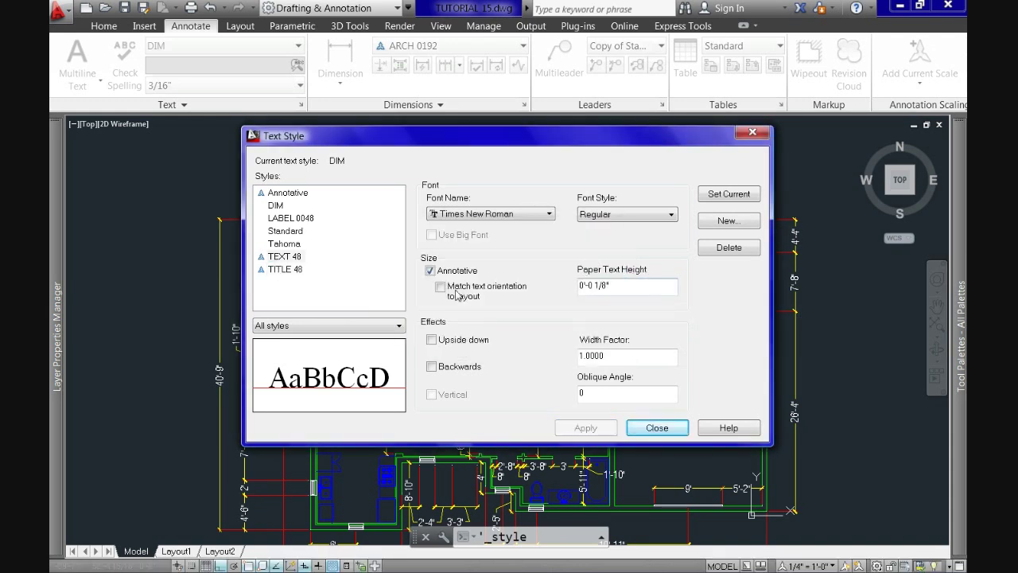
Step: Set TEXT 48 as the current text style and close the dialog
click(286, 271)
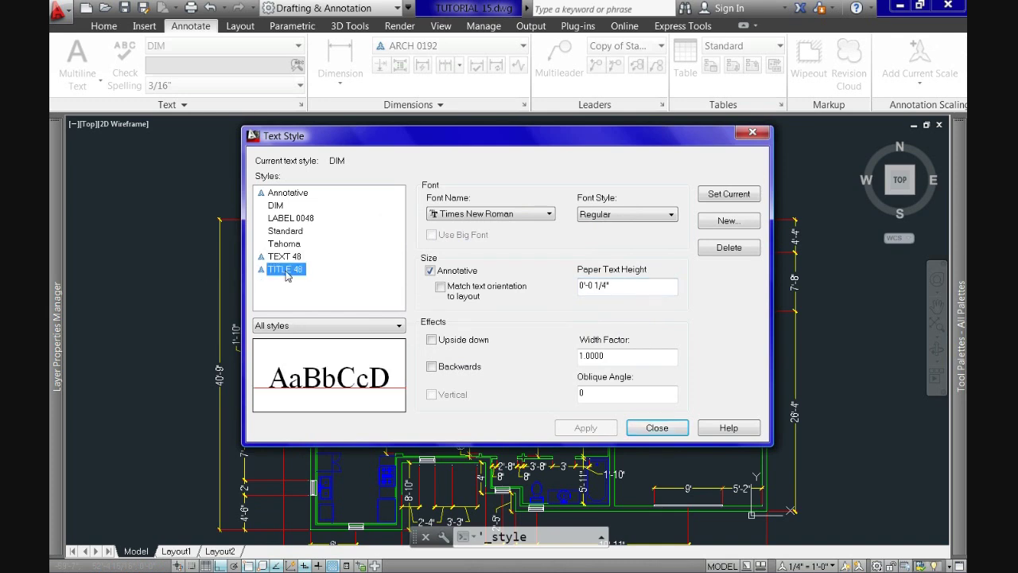
click(285, 258)
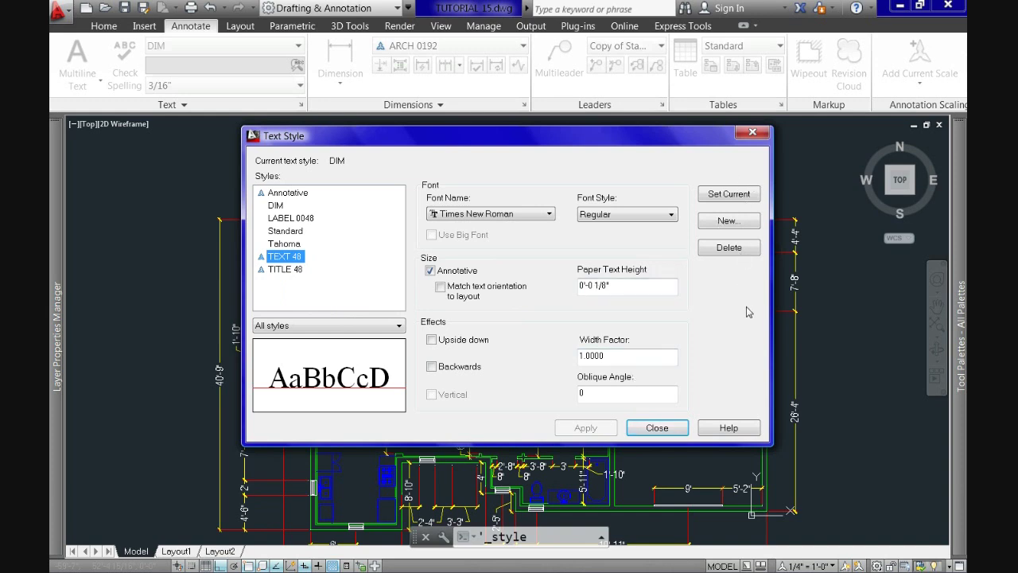
click(731, 194)
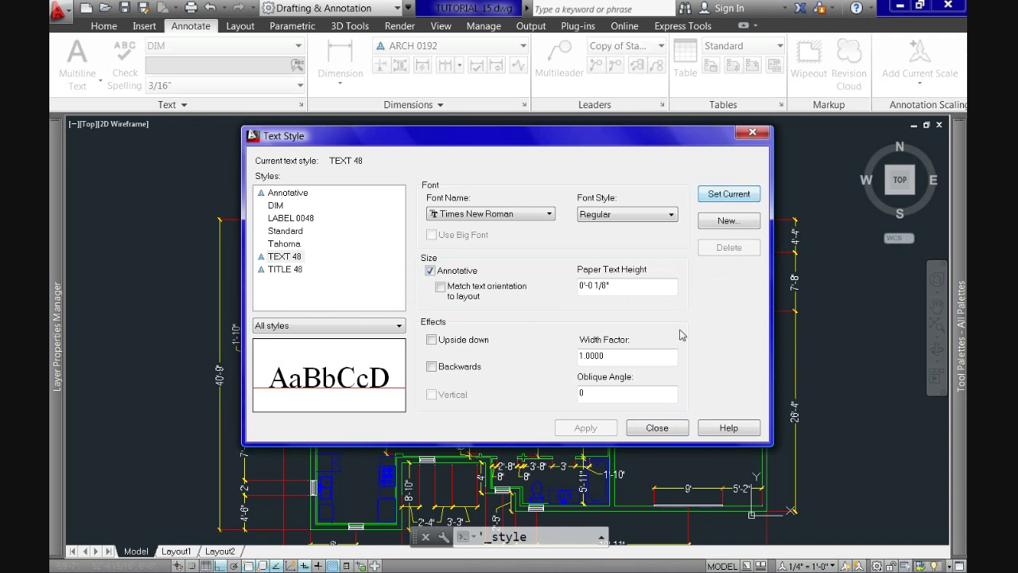
click(663, 431)
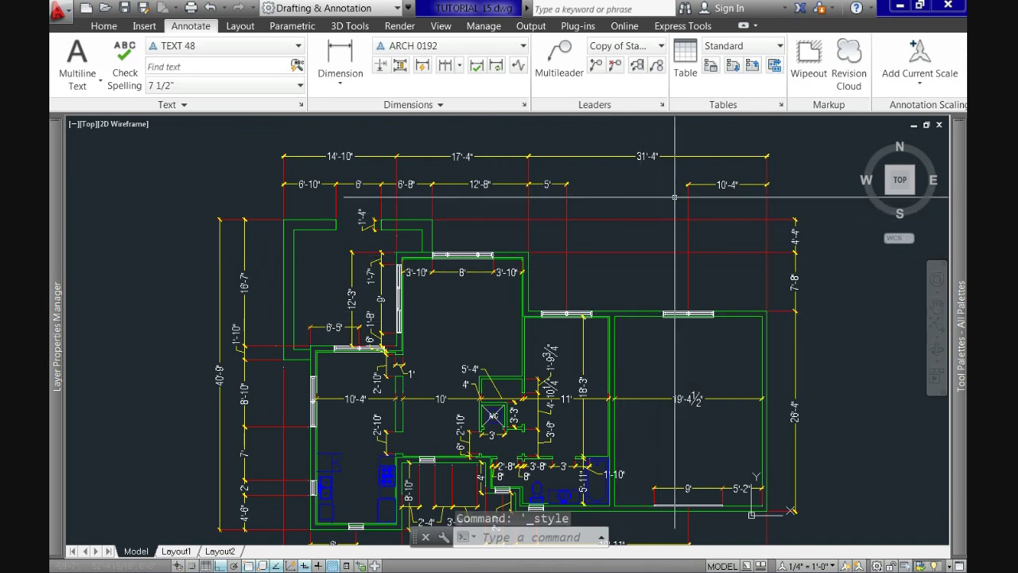
Step: Modify the Standard multileader style to be annotative
click(662, 106)
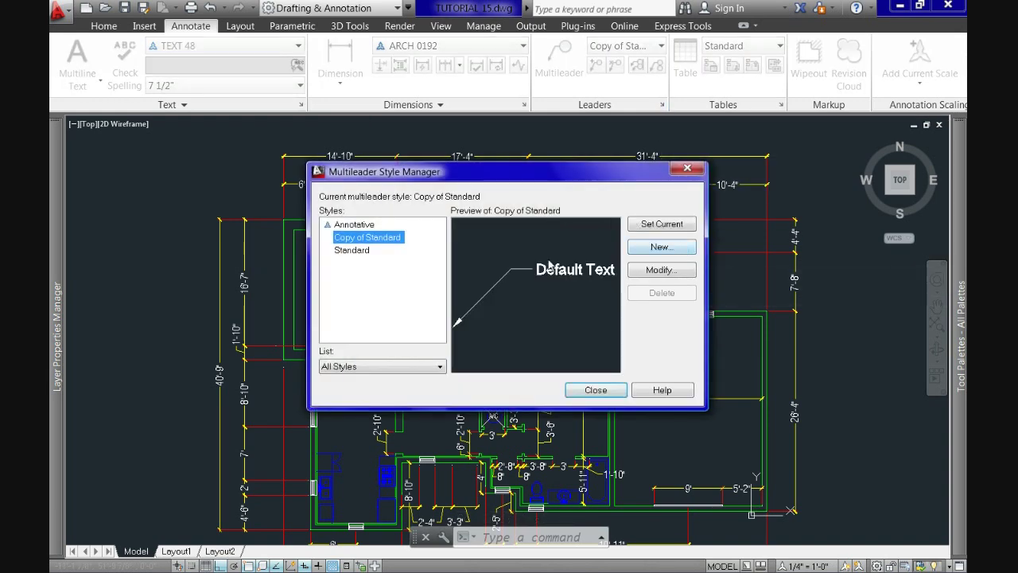
click(661, 251)
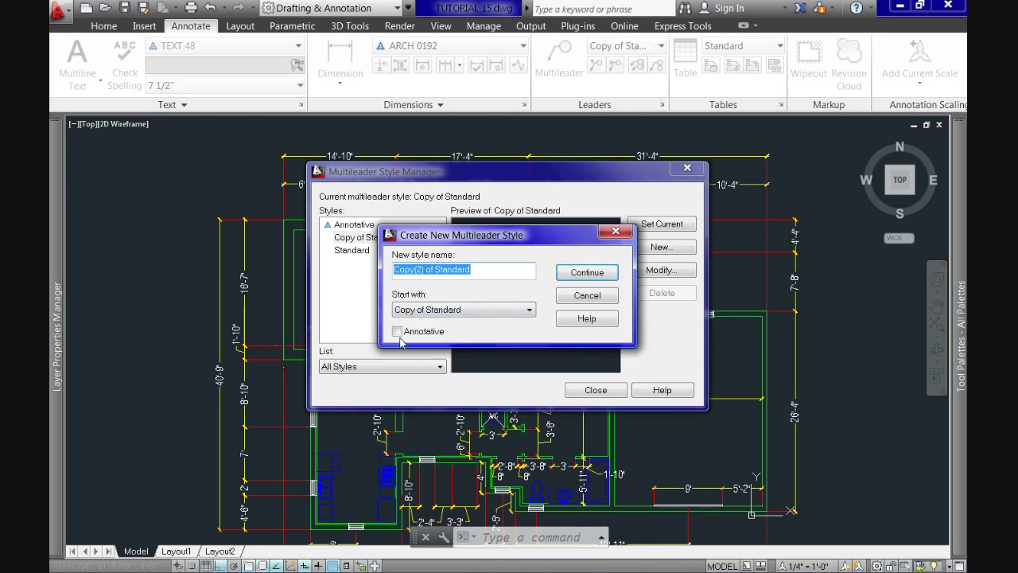
click(397, 331)
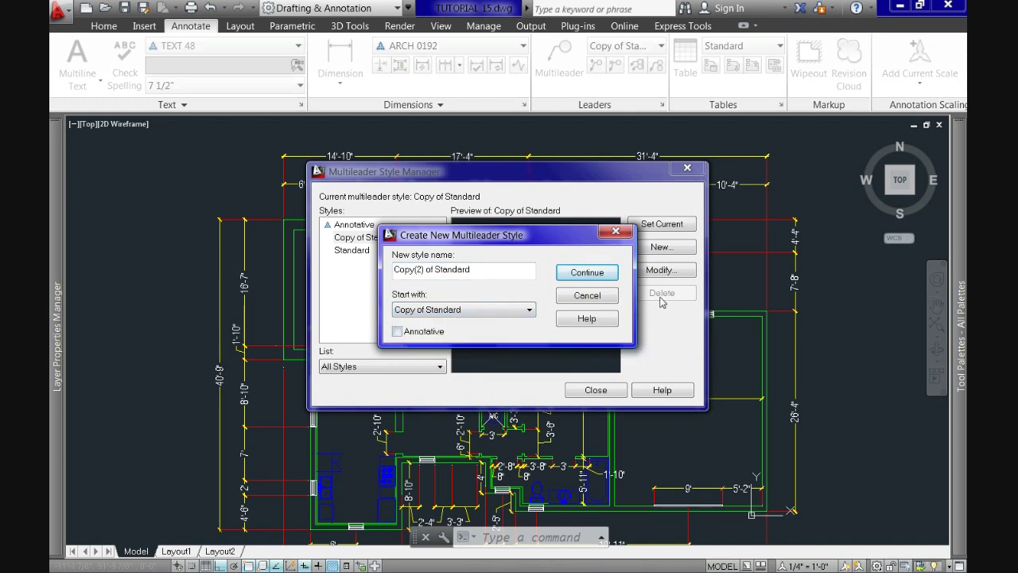
click(587, 295)
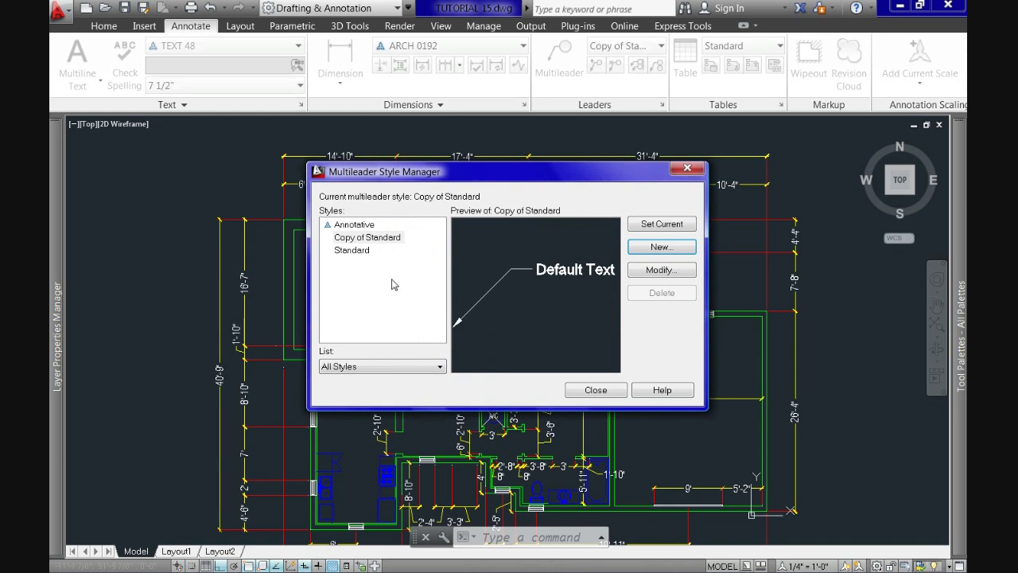
click(352, 250)
click(661, 270)
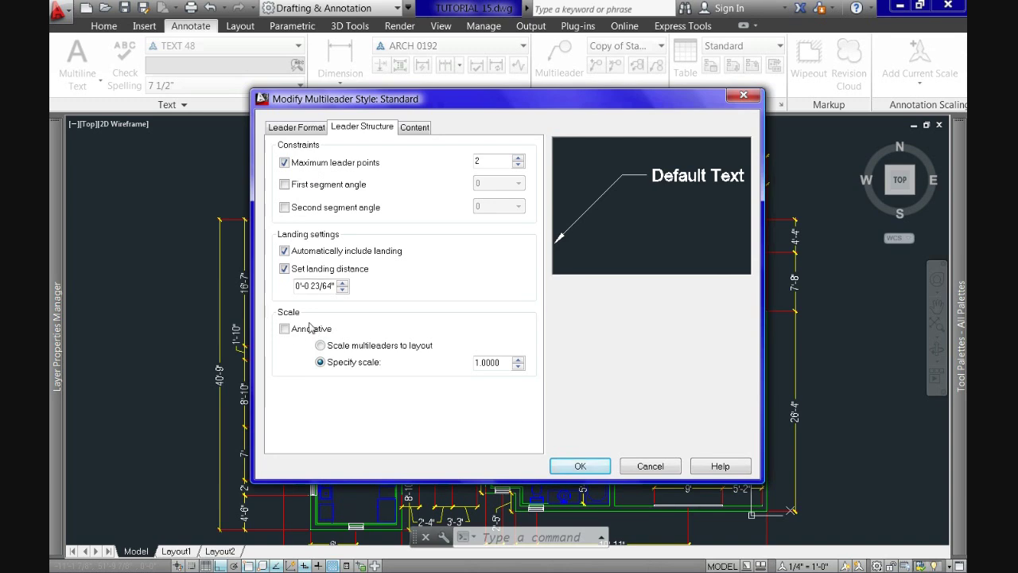
click(285, 328)
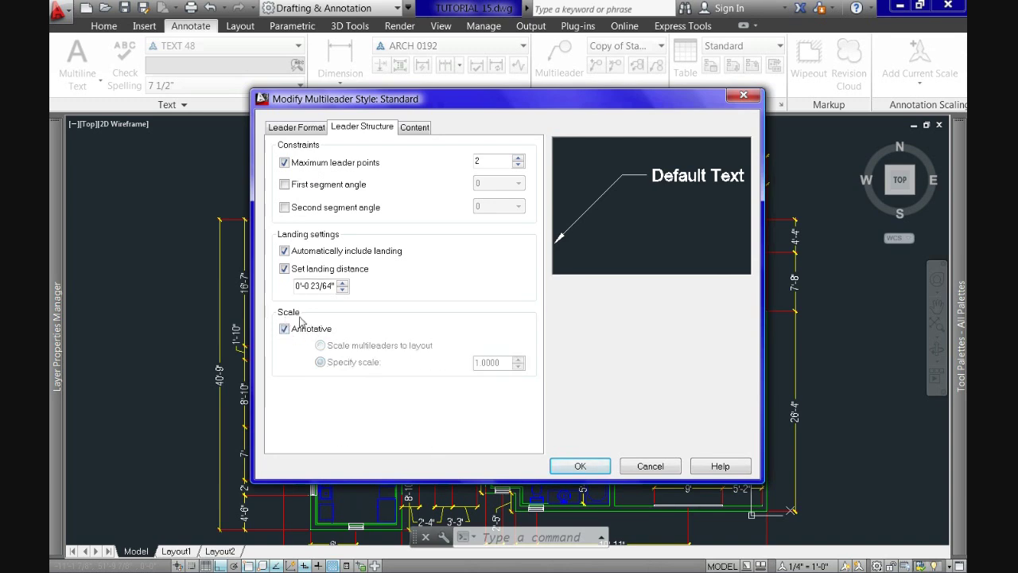
click(580, 468)
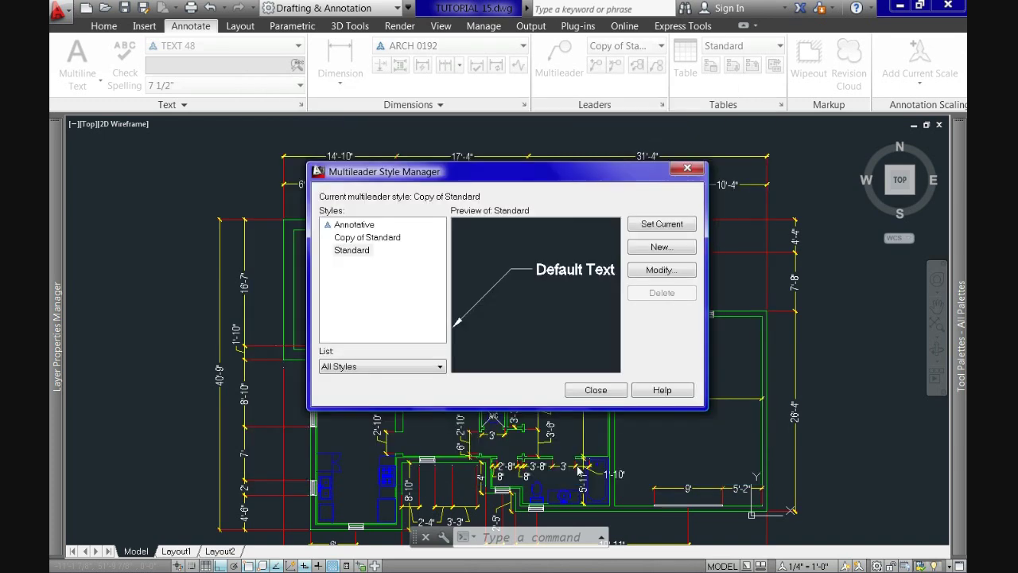
Step: Set Standard as the current multileader style and close the manager
click(350, 250)
click(654, 224)
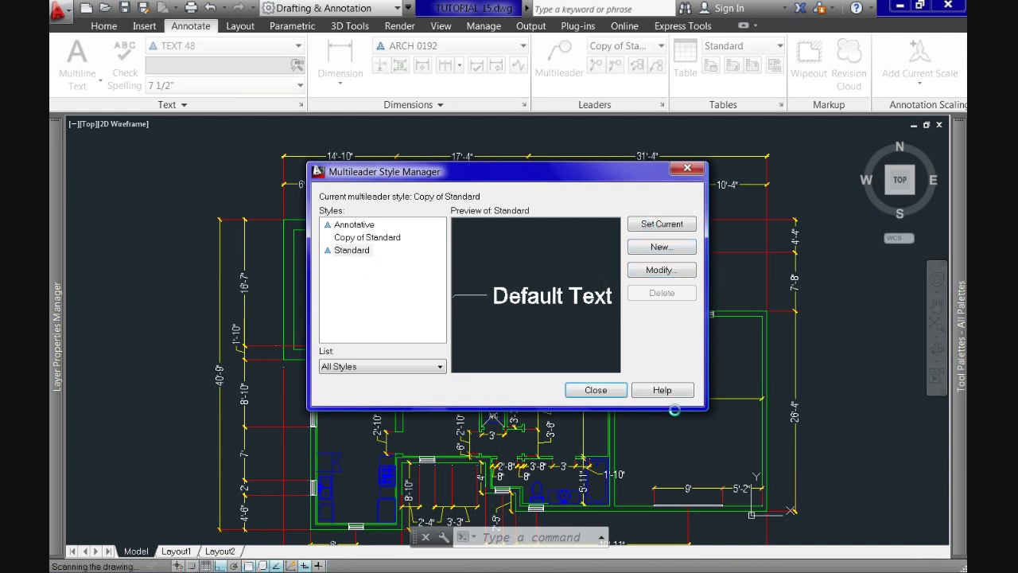
click(596, 389)
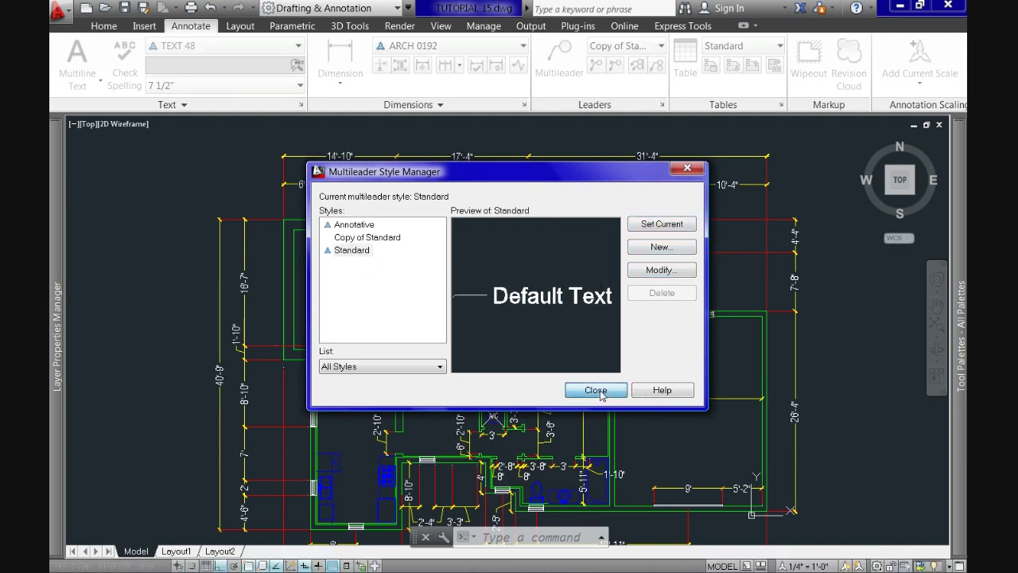
Step: Insert a Drawing Title - Imperial block from the annotation sample tools
middle_click(649, 381)
middle_click(649, 381)
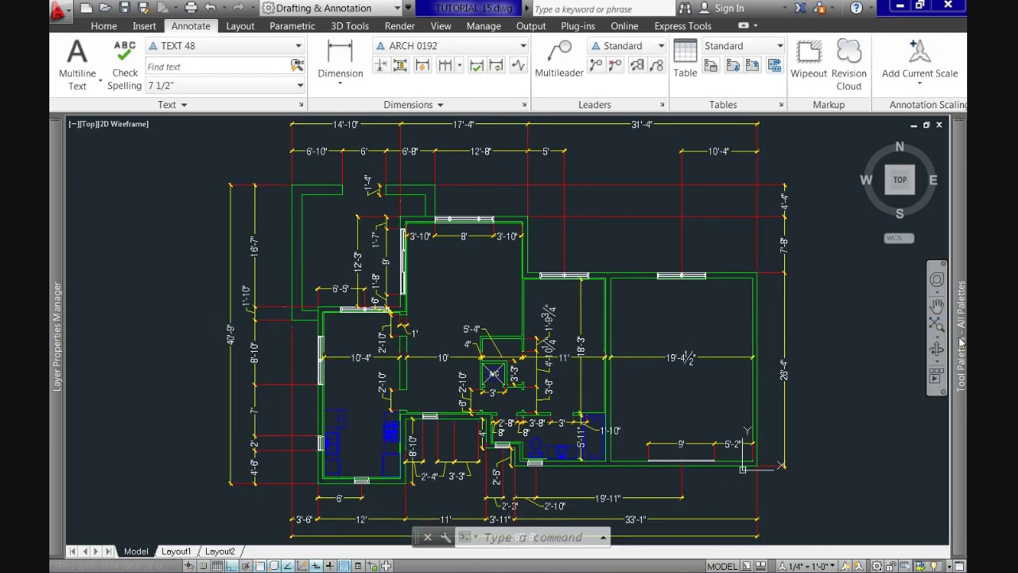
mouse_move(937, 327)
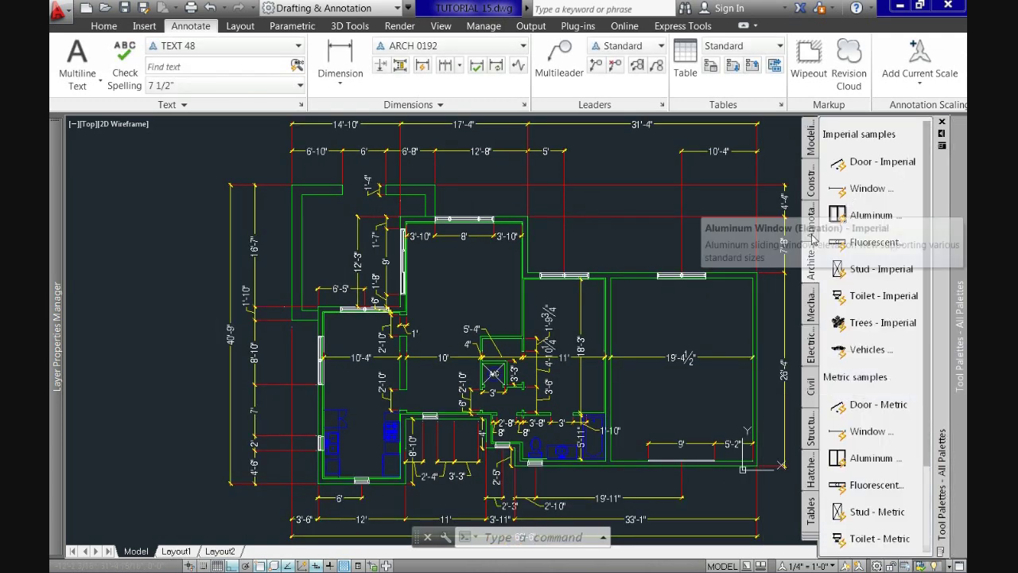
click(812, 223)
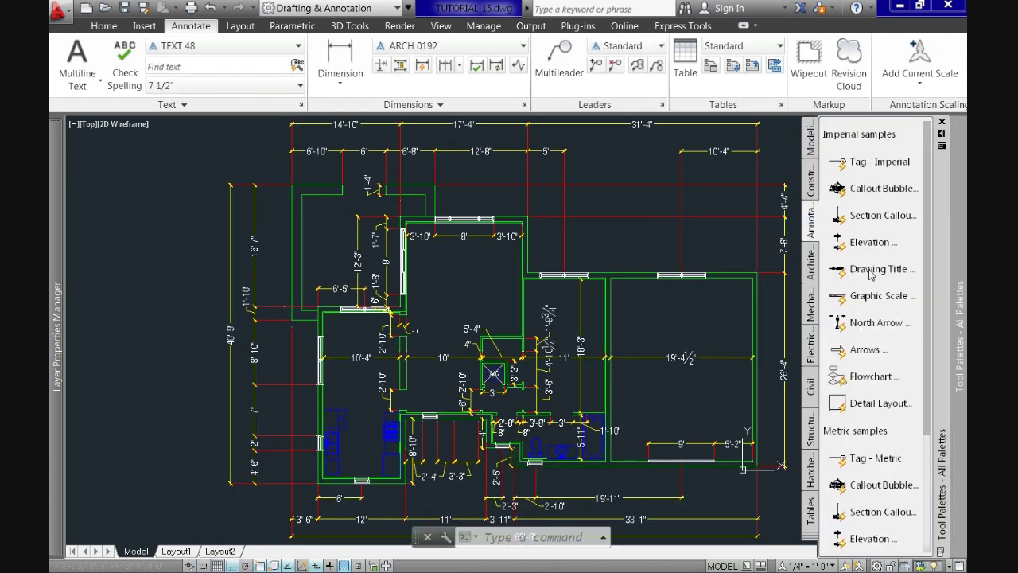
click(880, 270)
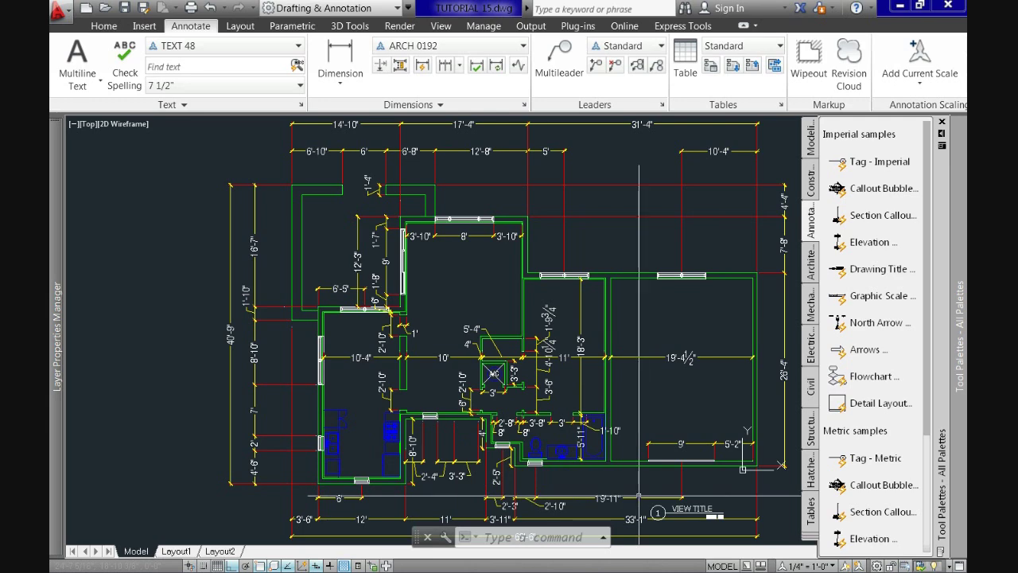
scroll(676, 502, up, 6)
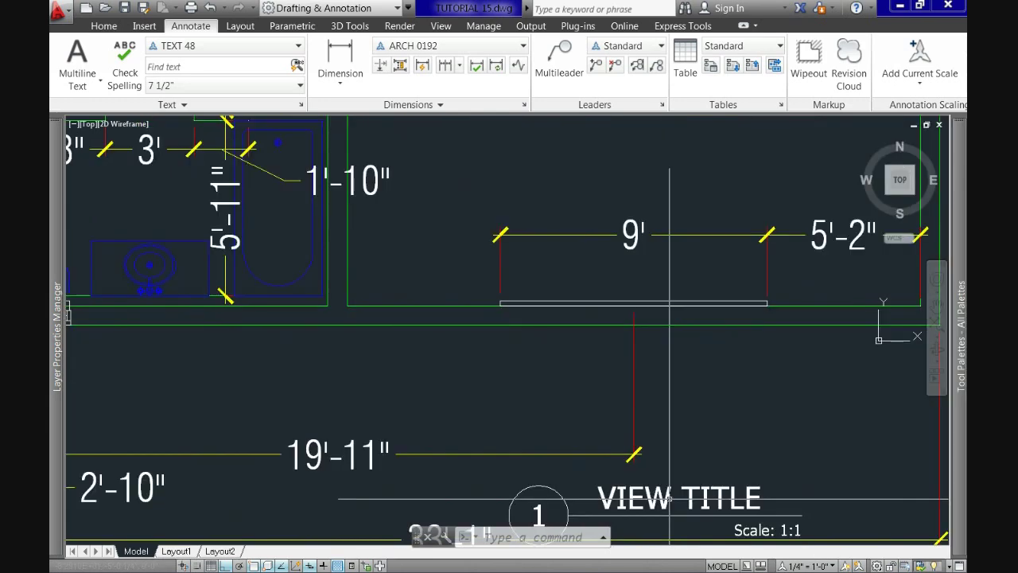
scroll(674, 358, down, 2)
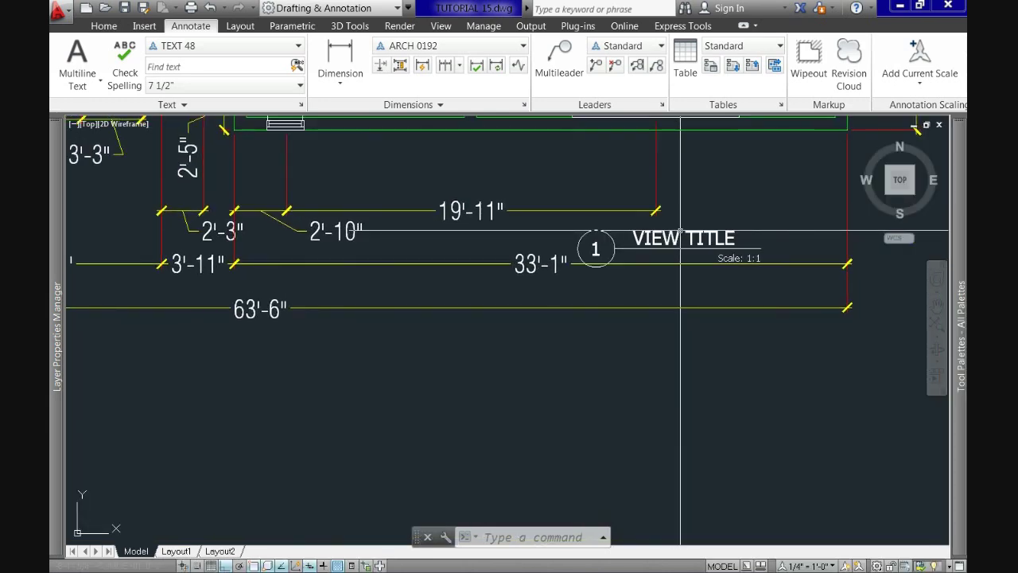
Step: Move the VIEW TITLE block below the 63'-6" dimension with Ortho off
click(681, 231)
text(m)
key(Return)
click(667, 238)
key(Return)
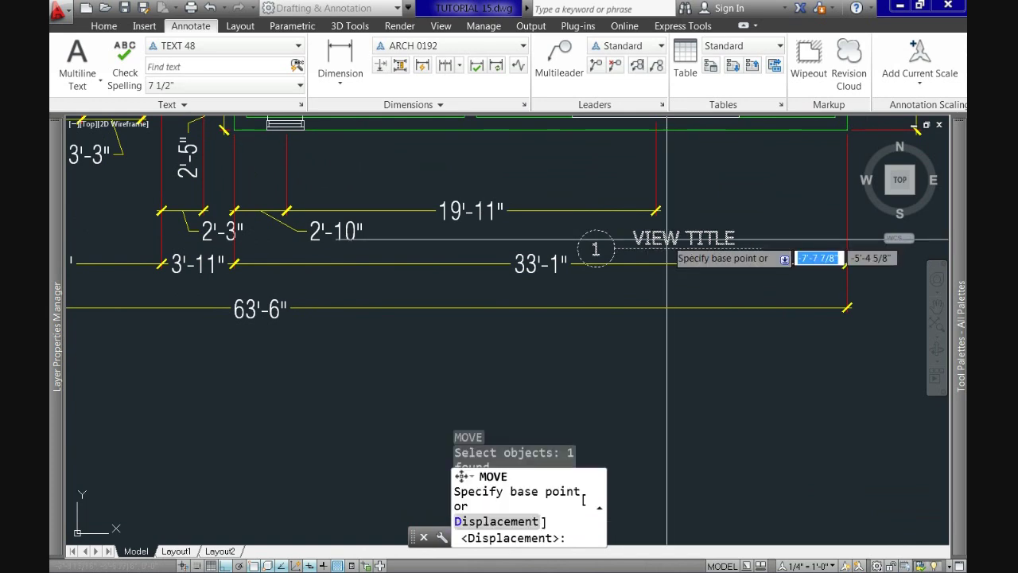
click(666, 239)
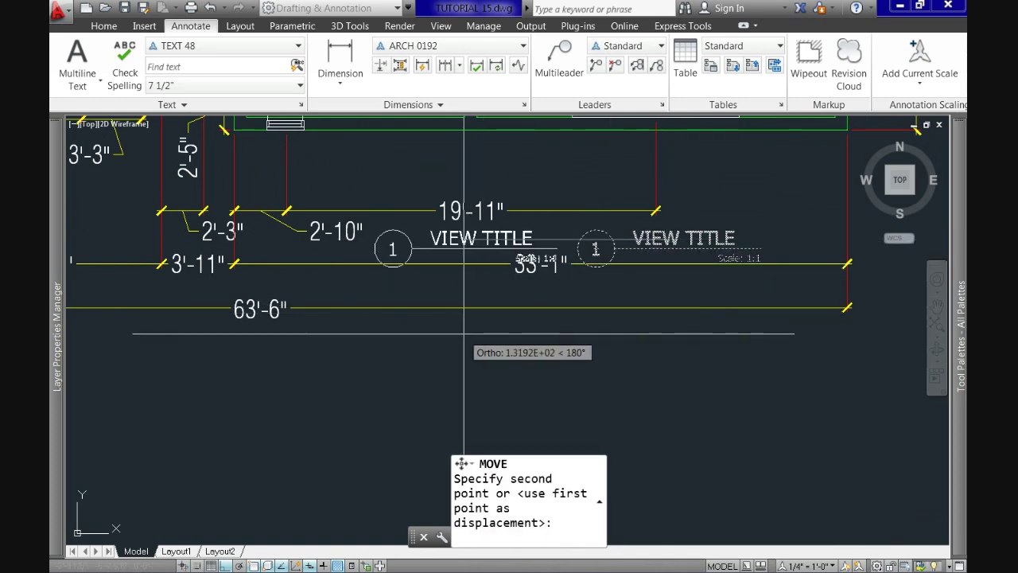
key(F8)
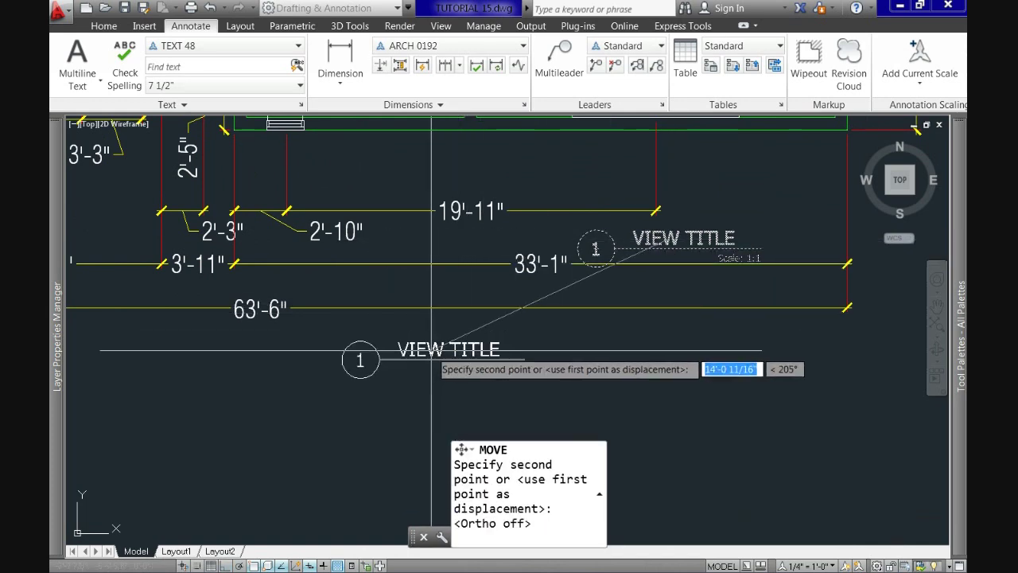
click(419, 350)
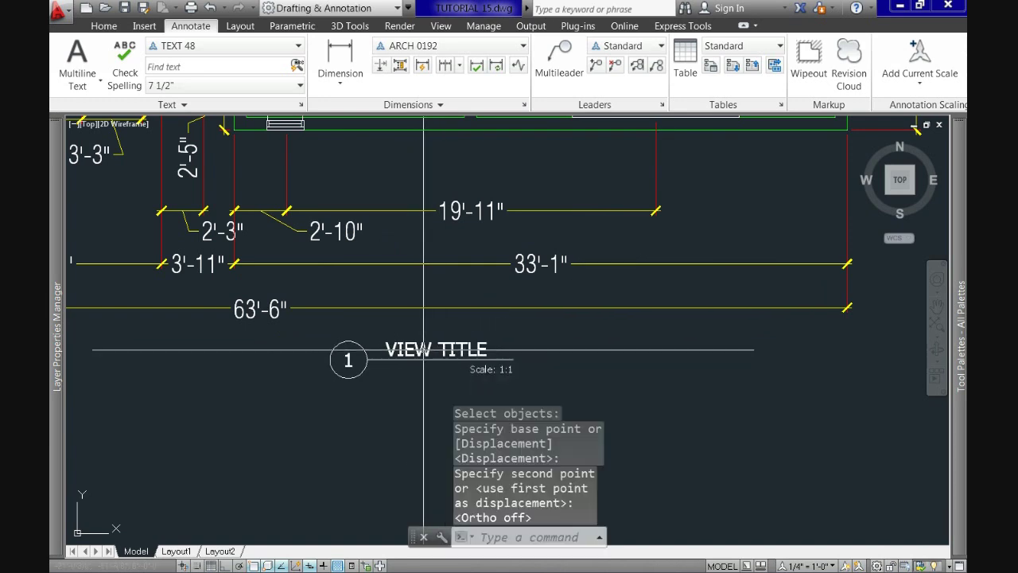
double_click(426, 350)
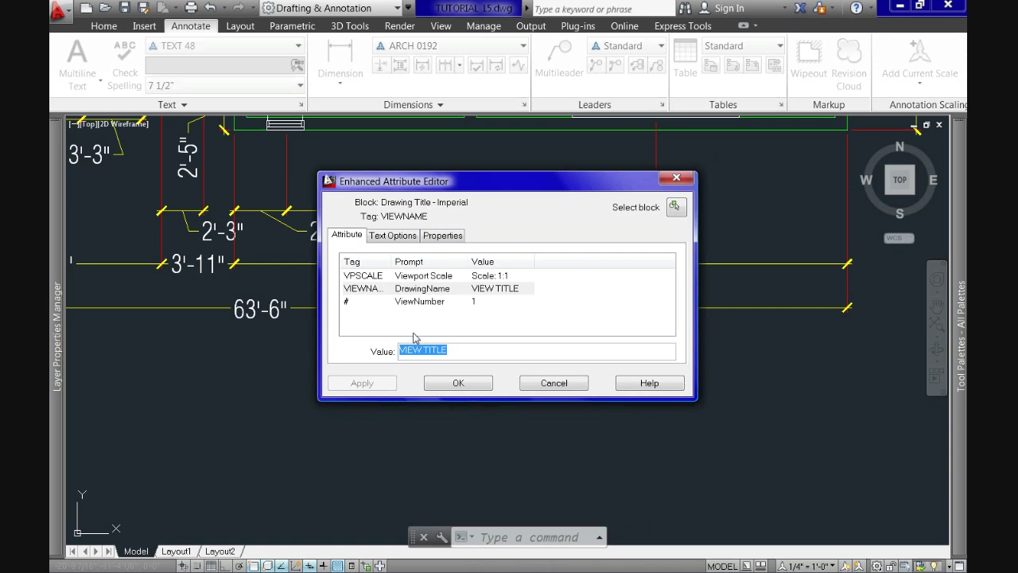
Step: Set the title attributes to Floor Plan and Scale: 1/4"=1'-0"
text(Floor Plan)
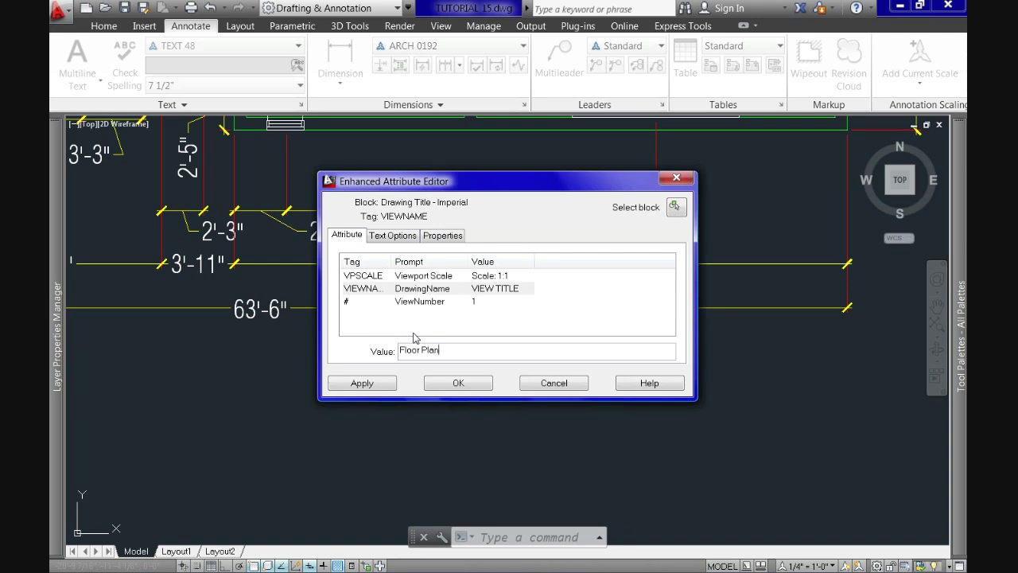
click(489, 276)
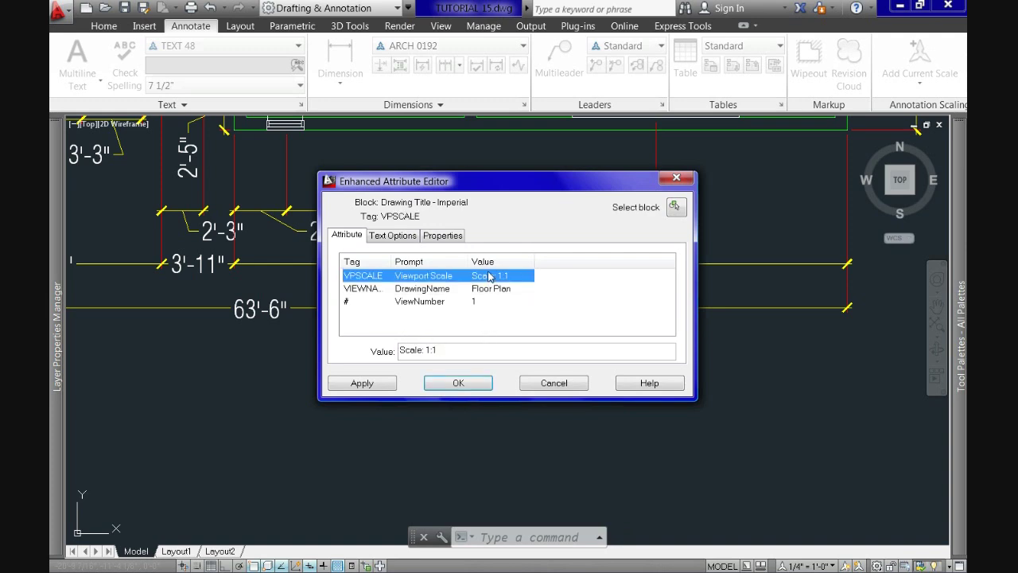
click(442, 352)
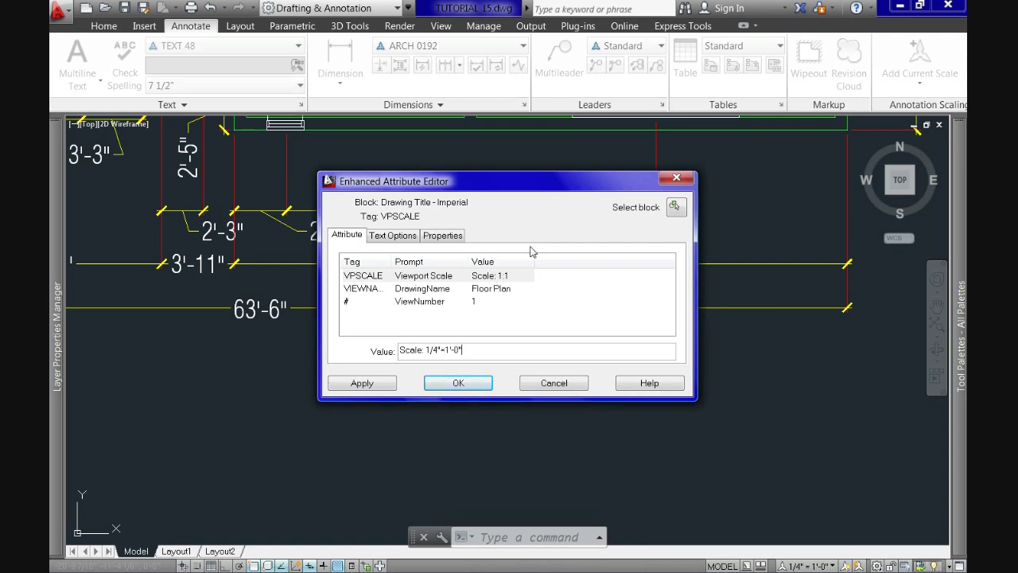
click(458, 383)
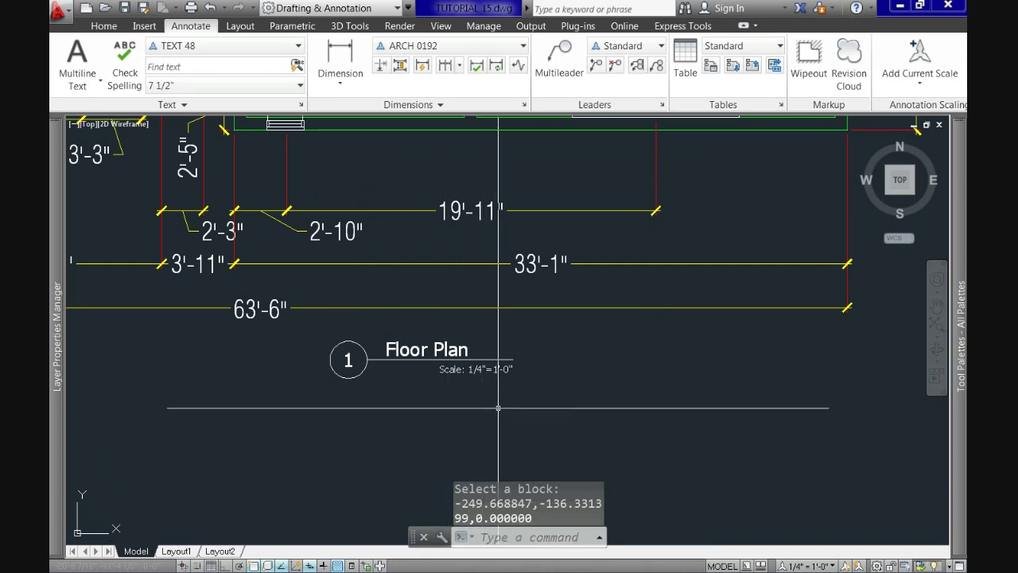
Step: Switch to Layout1 and zoom extents inside its viewport to fit the whole plan
middle_click(528, 384)
middle_click(527, 384)
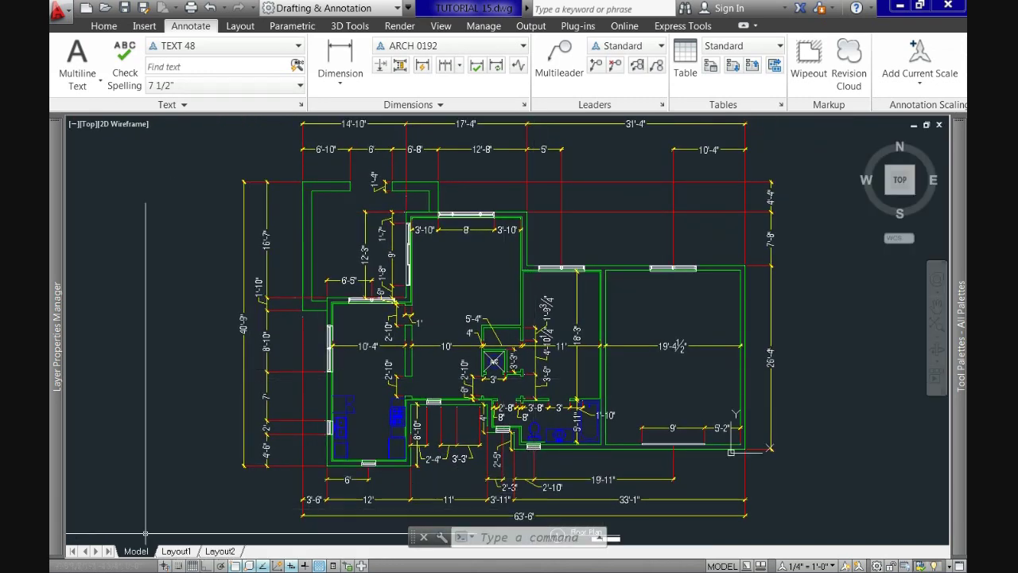
click(177, 552)
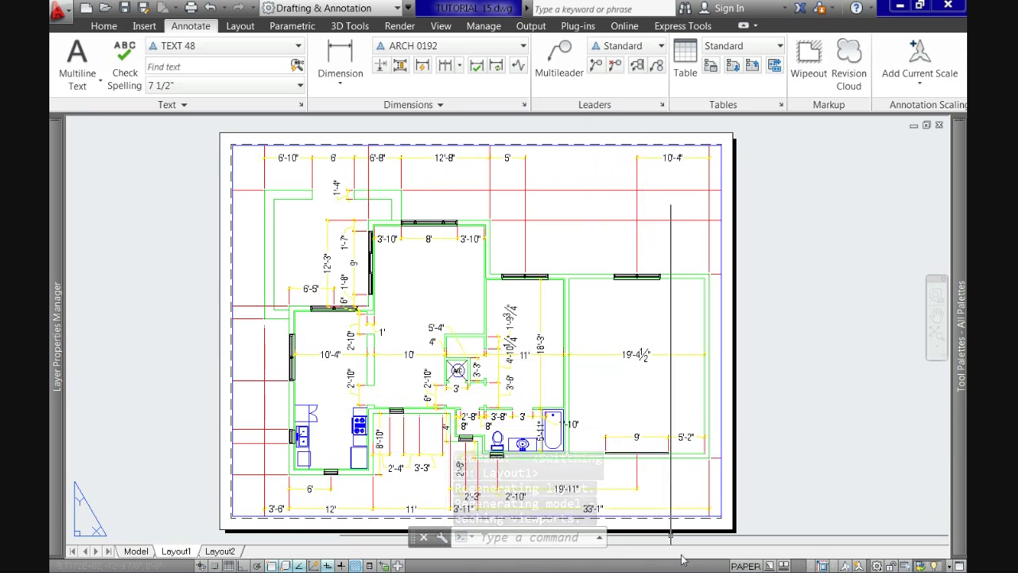
click(746, 566)
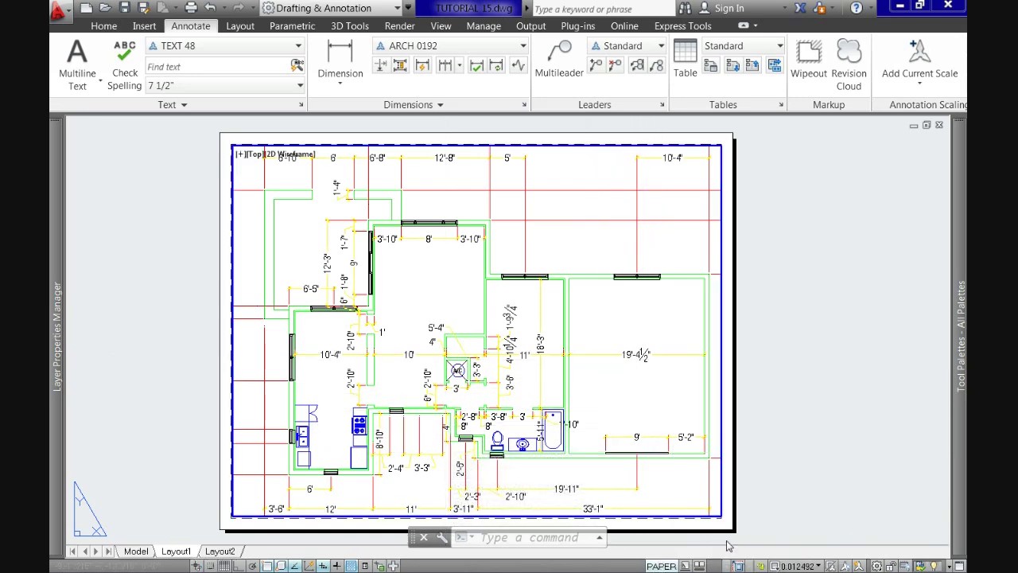
middle_click(508, 298)
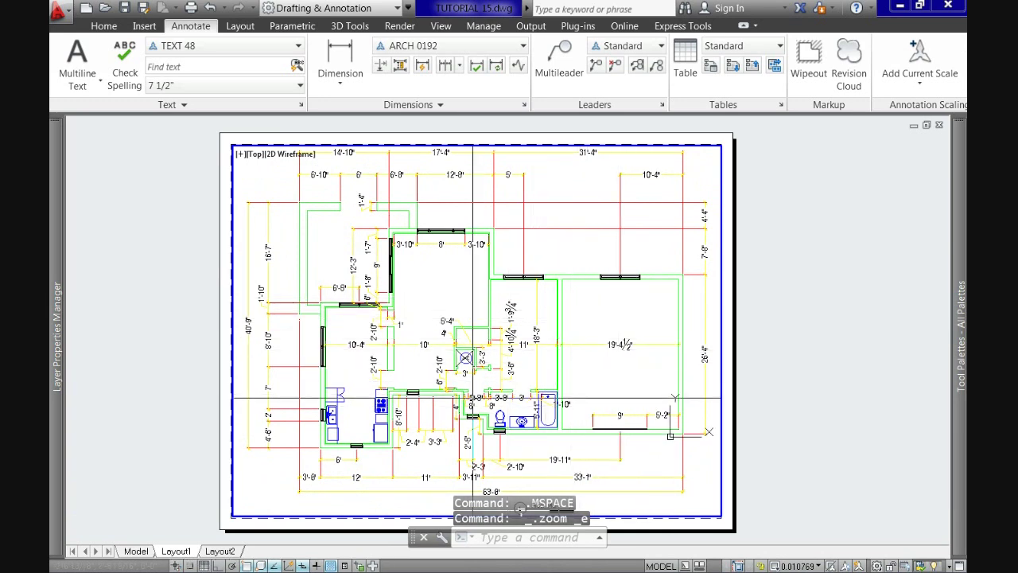
click(817, 566)
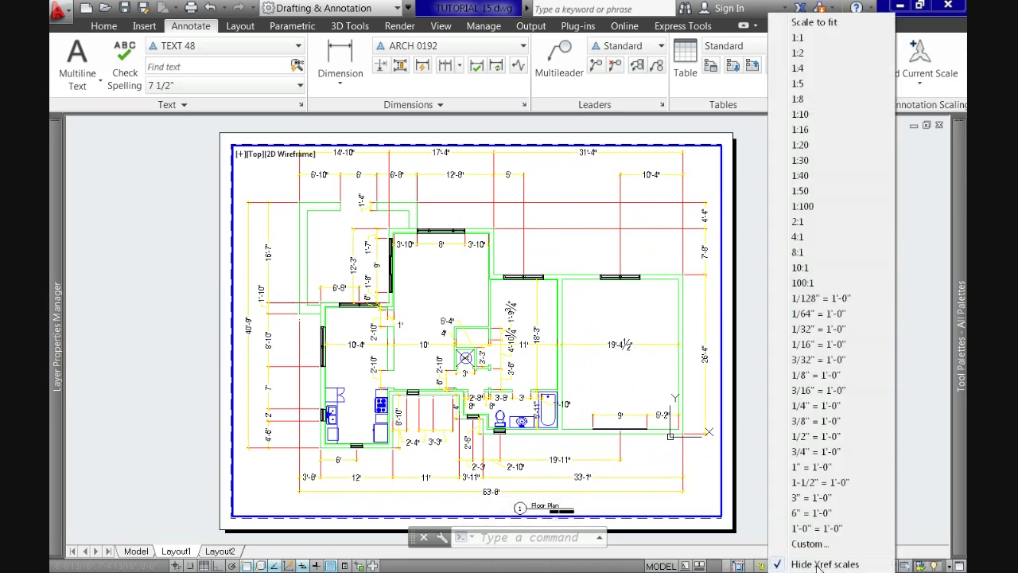
Step: Set the viewport to 1/4", 1/2", 1/8", then 3/16" = 1'-0", and view Layout2
click(812, 405)
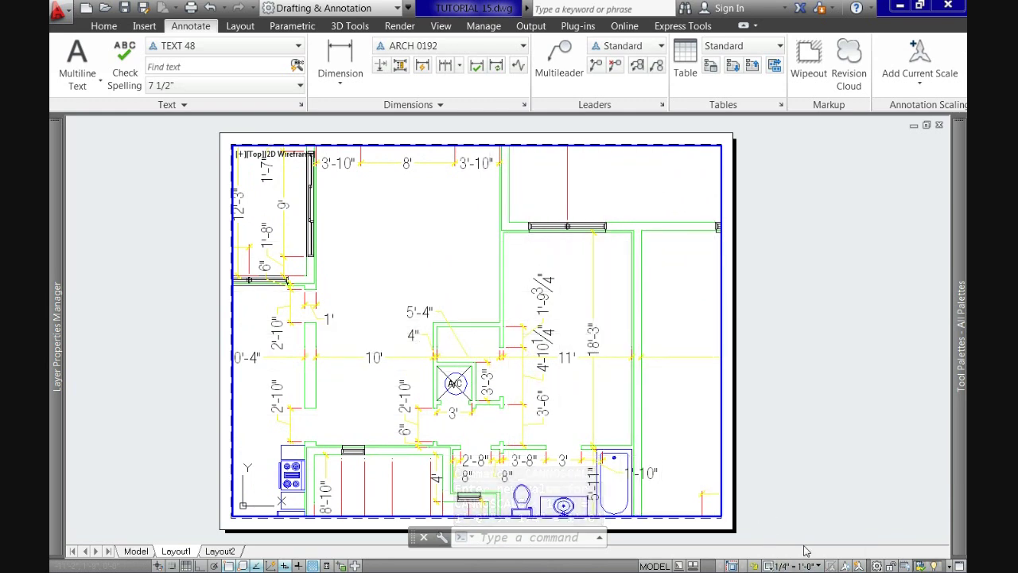
click(818, 566)
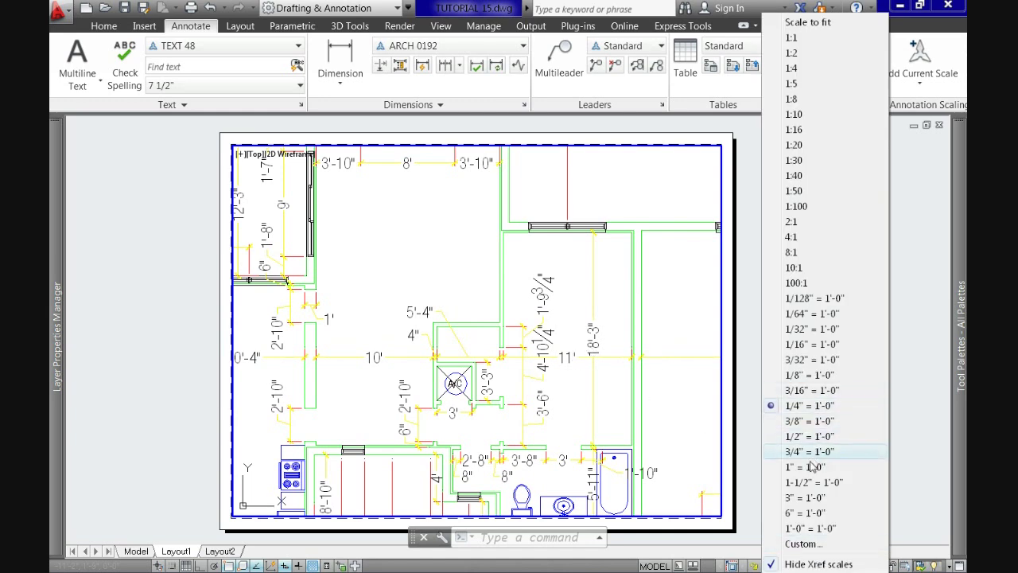
click(795, 437)
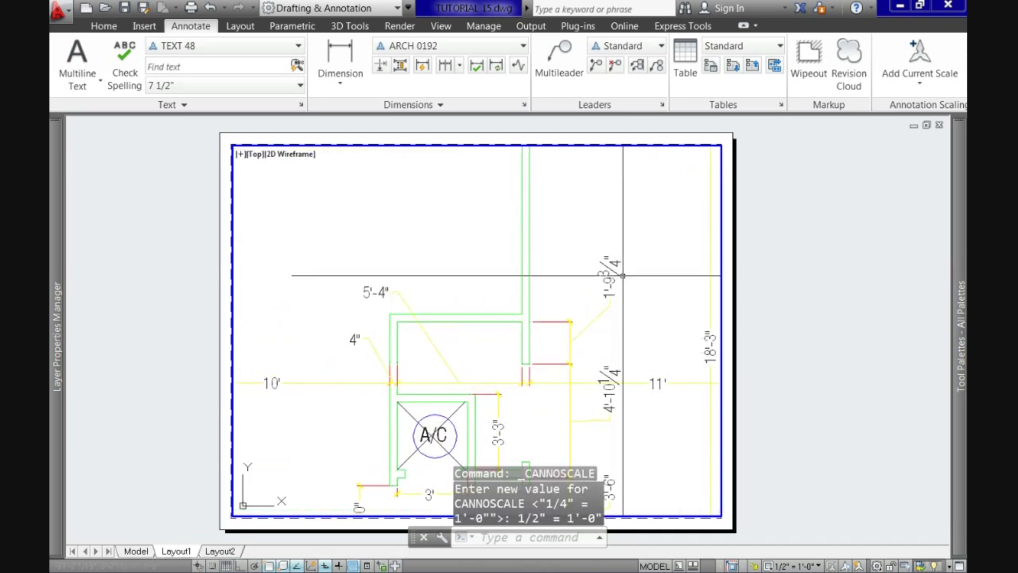
click(800, 565)
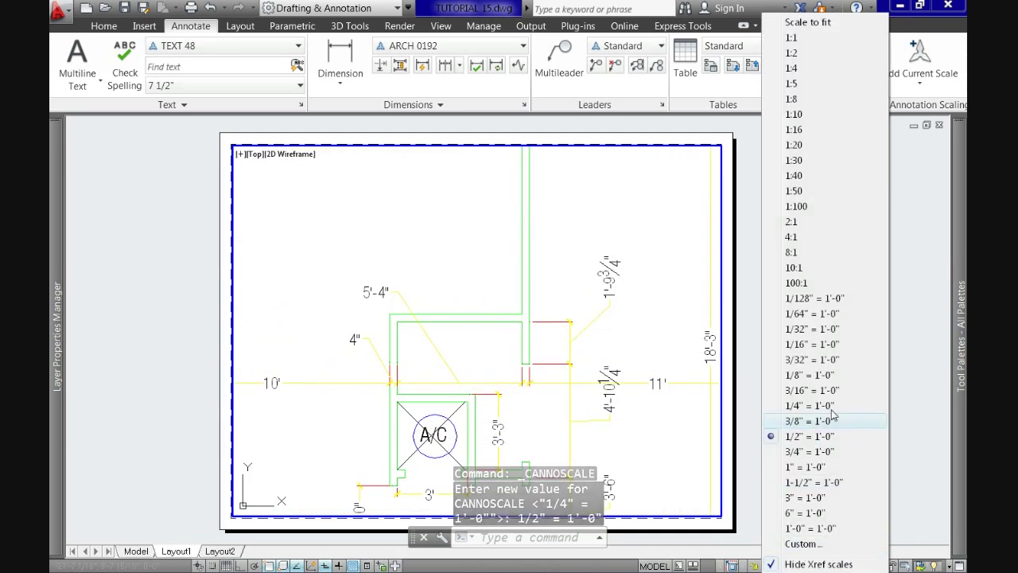
click(788, 375)
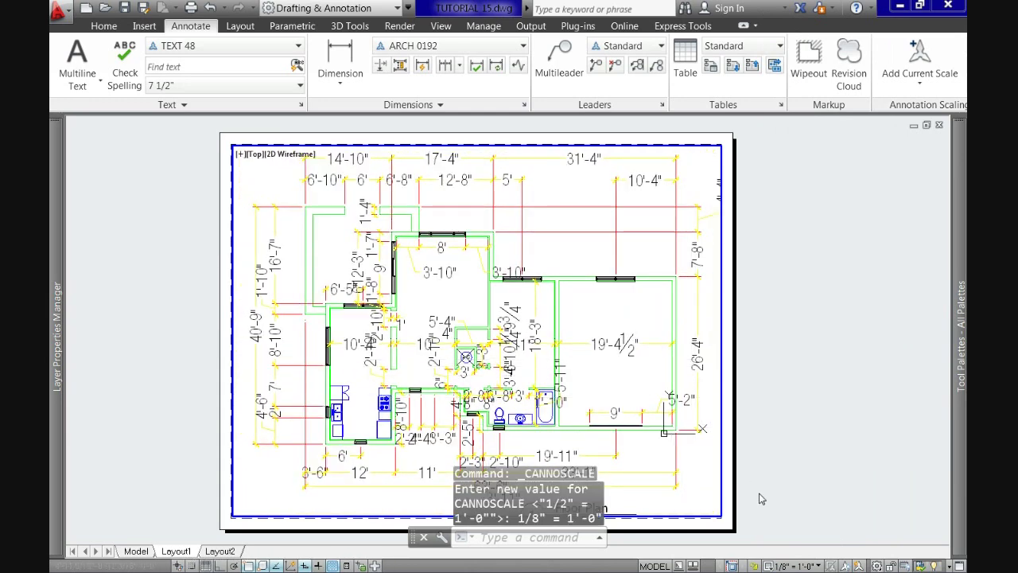
click(795, 566)
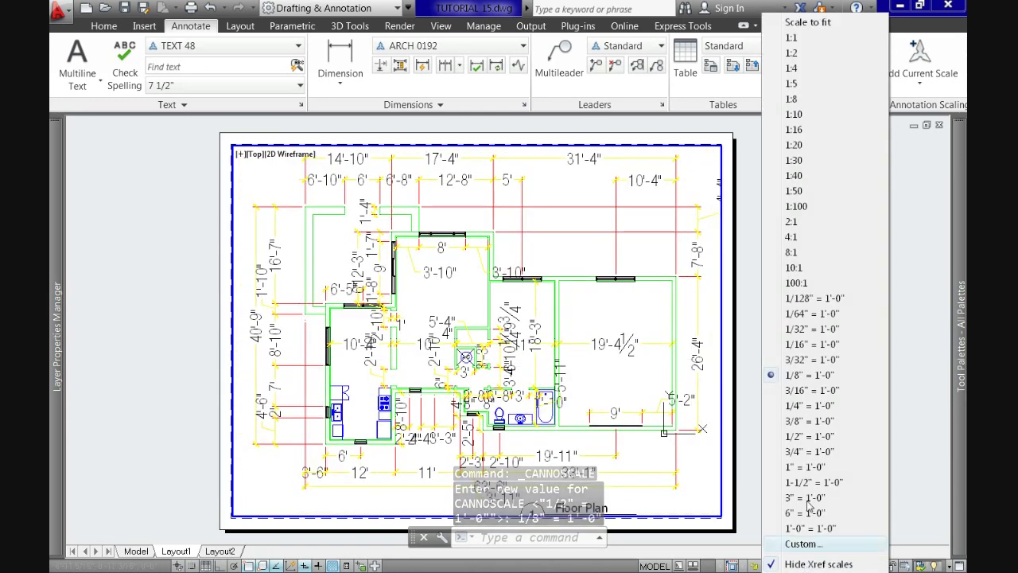
click(805, 389)
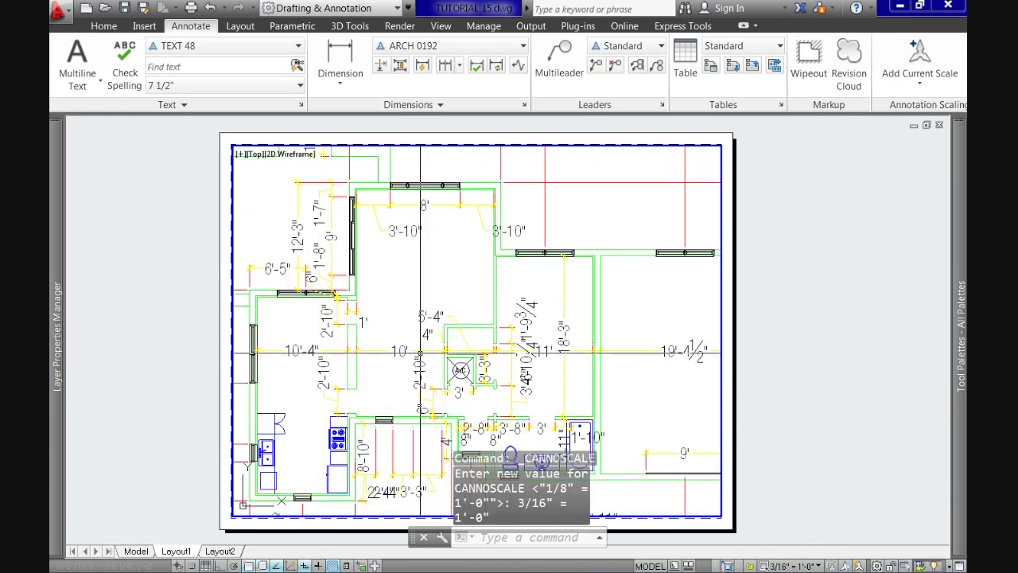
click(214, 551)
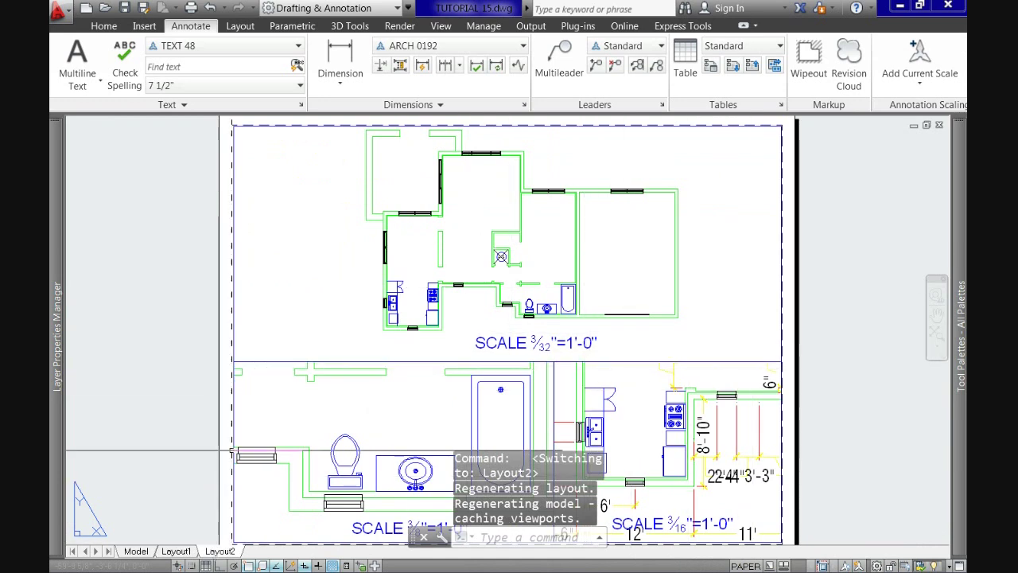
Step: On Layout1, zoom extents in the viewport and return to paper space
click(178, 552)
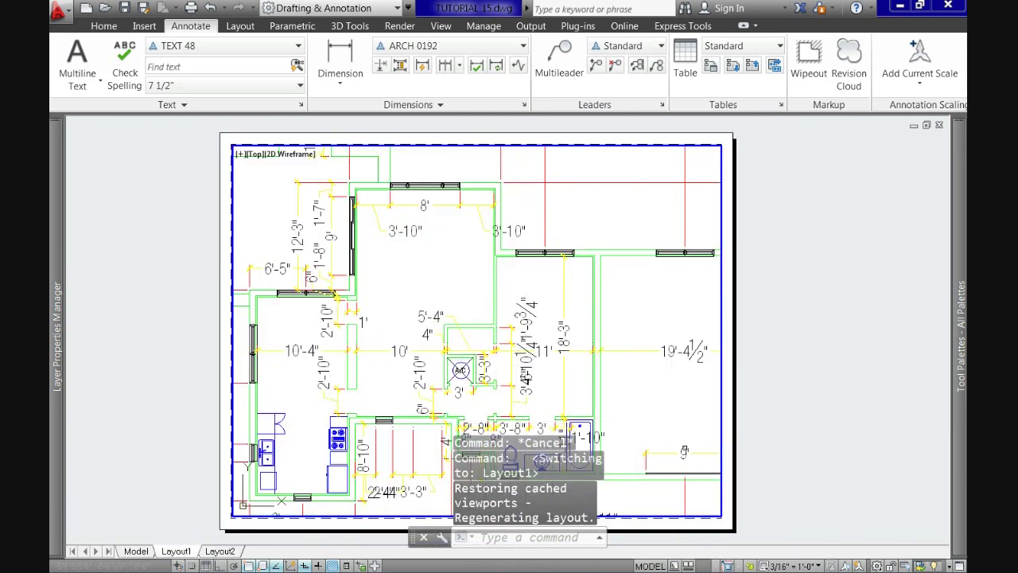
middle_click(626, 351)
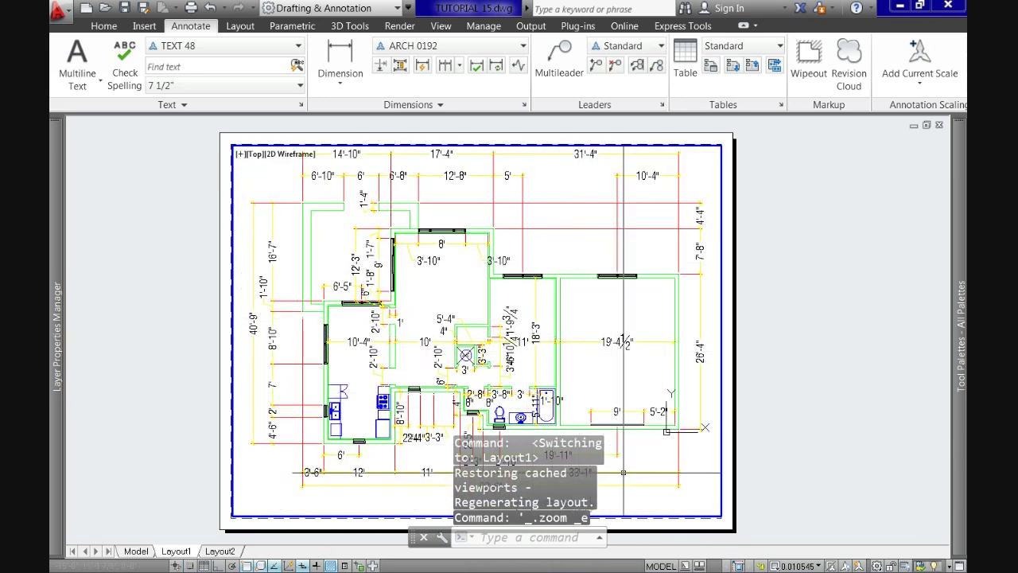
click(651, 566)
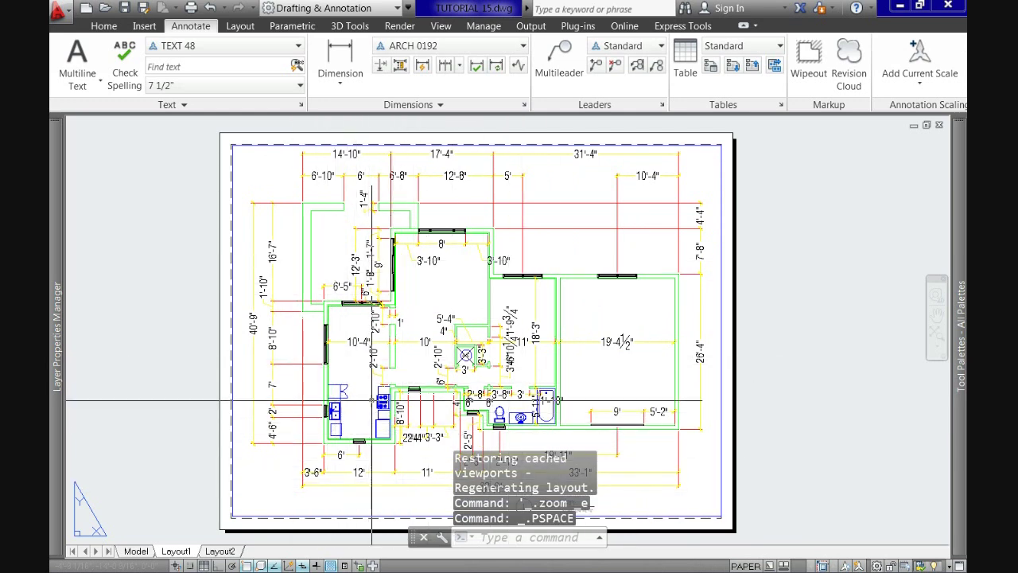
Step: Cycle through Model, Layout1 and Layout2, ending back in model space
click(135, 551)
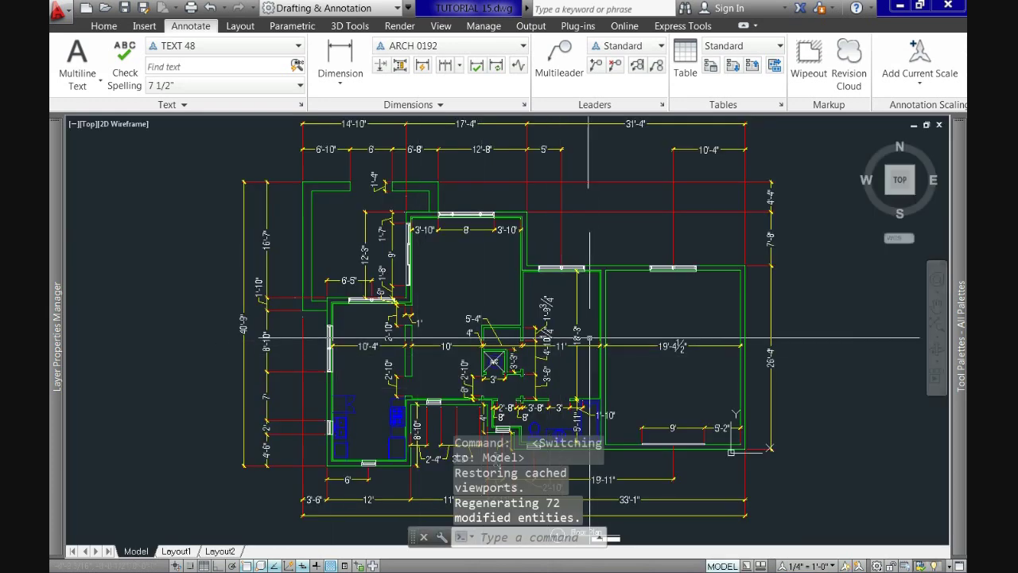
mouse_move(596, 399)
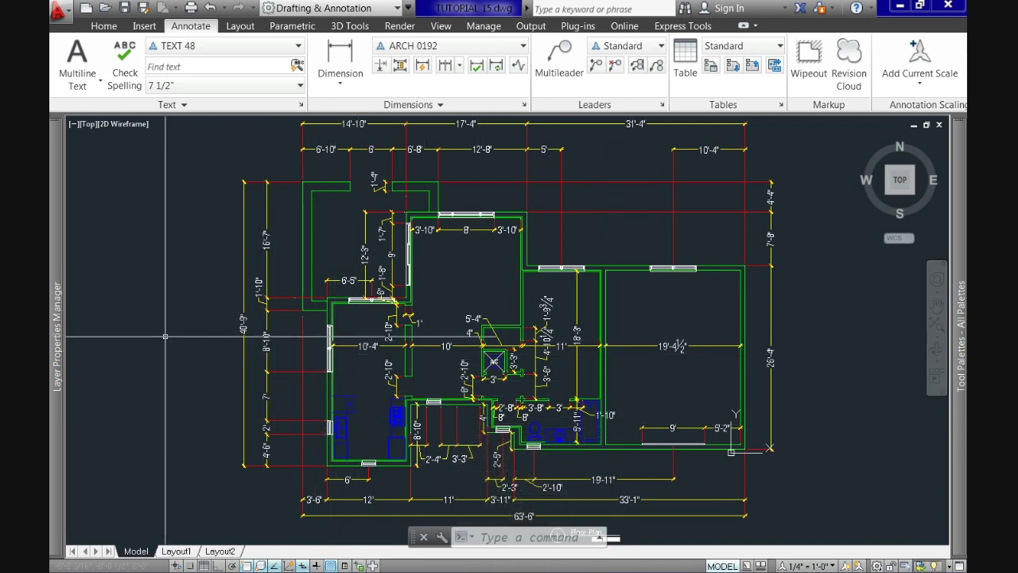
click(174, 552)
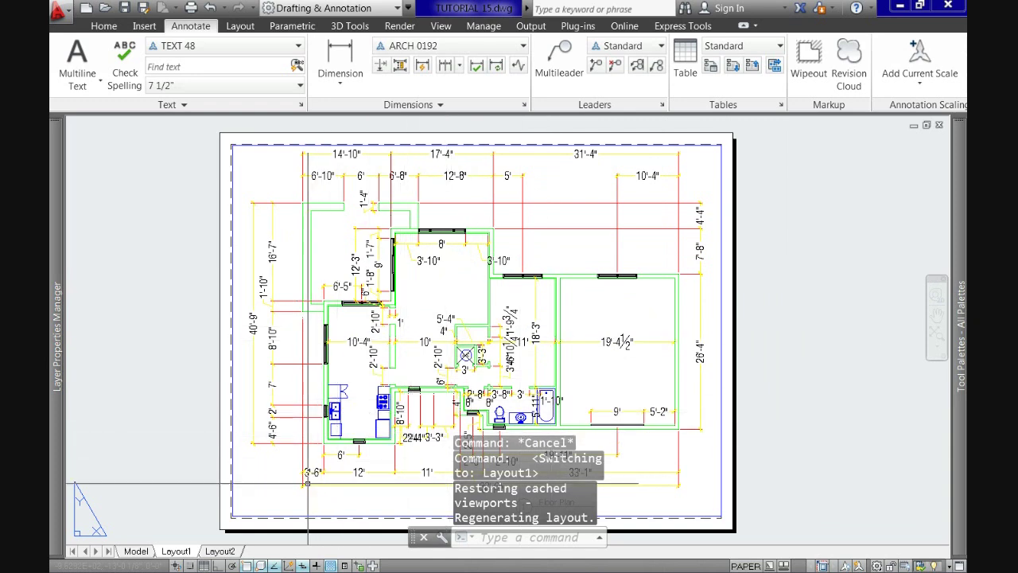
click(220, 551)
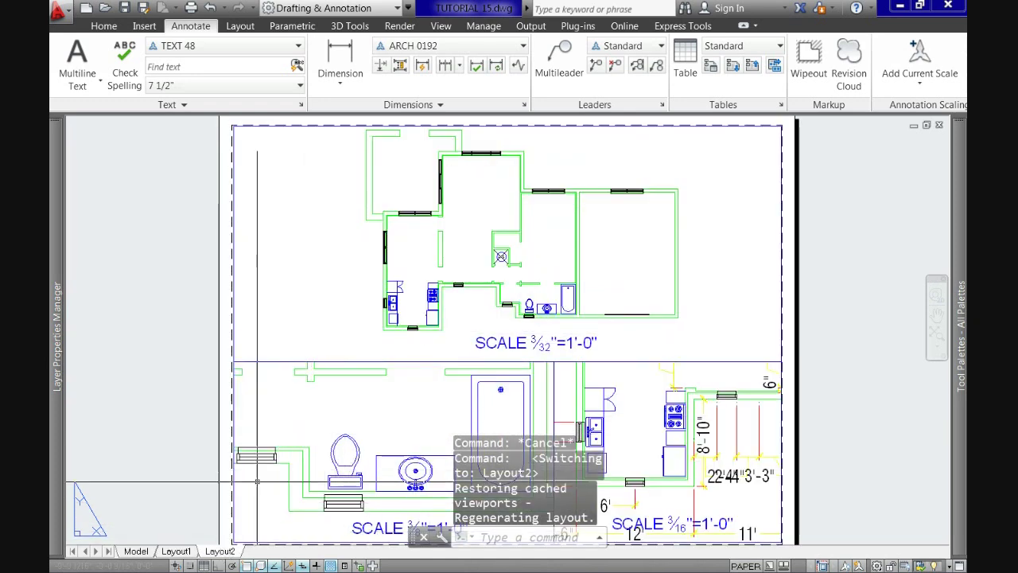
click(141, 552)
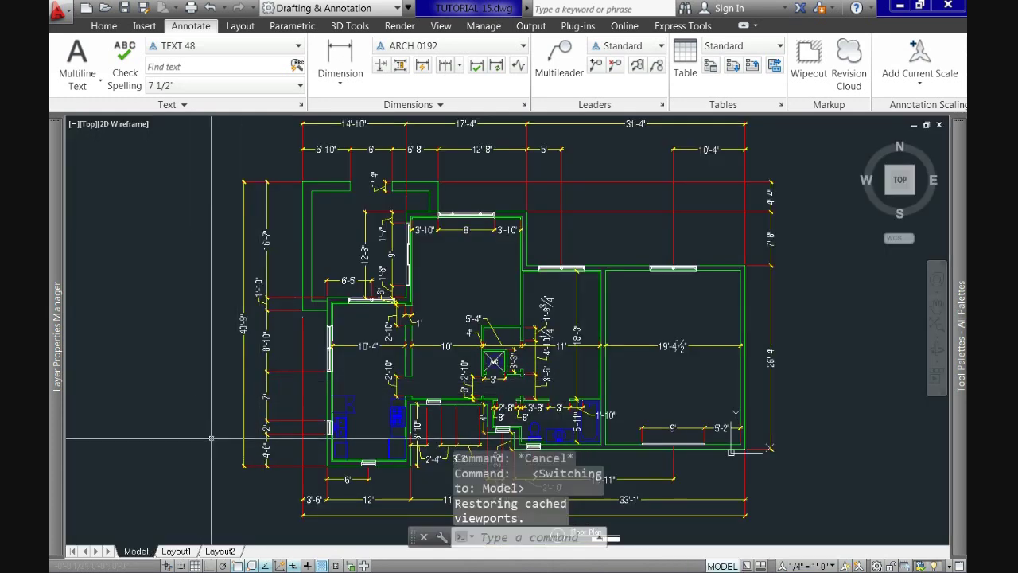